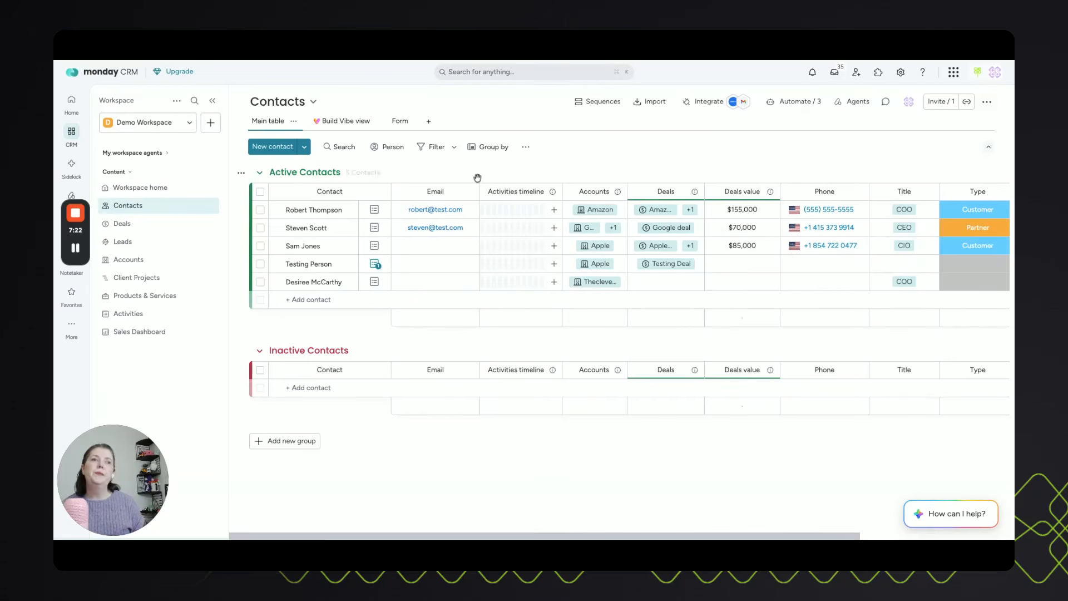
# Add a Status column at the end of the Contacts board.
pyautogui.hscroll(3, 572, 170)
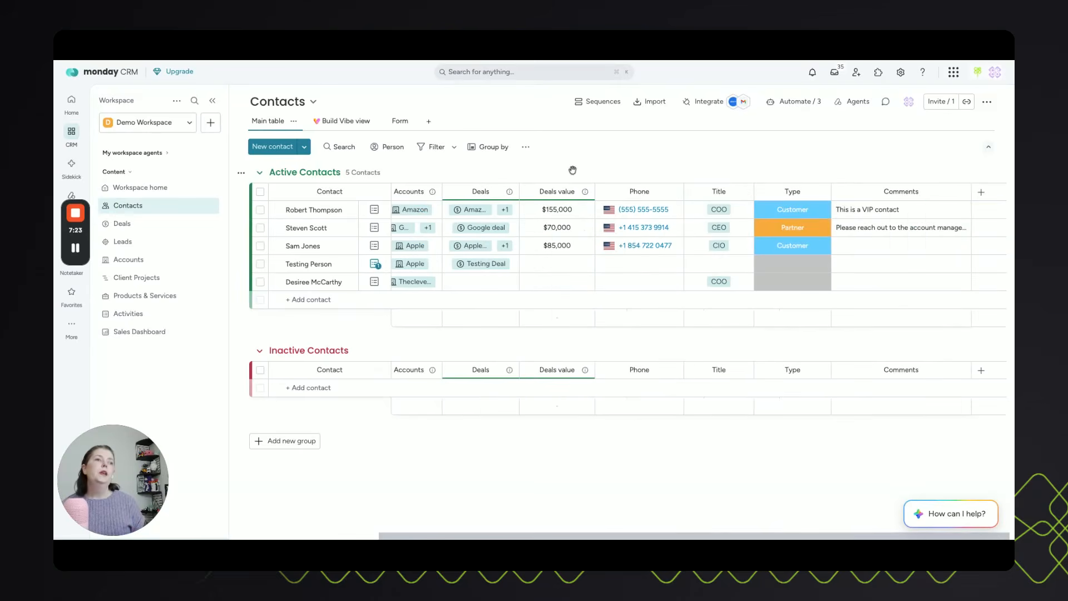
pyautogui.click(980, 192)
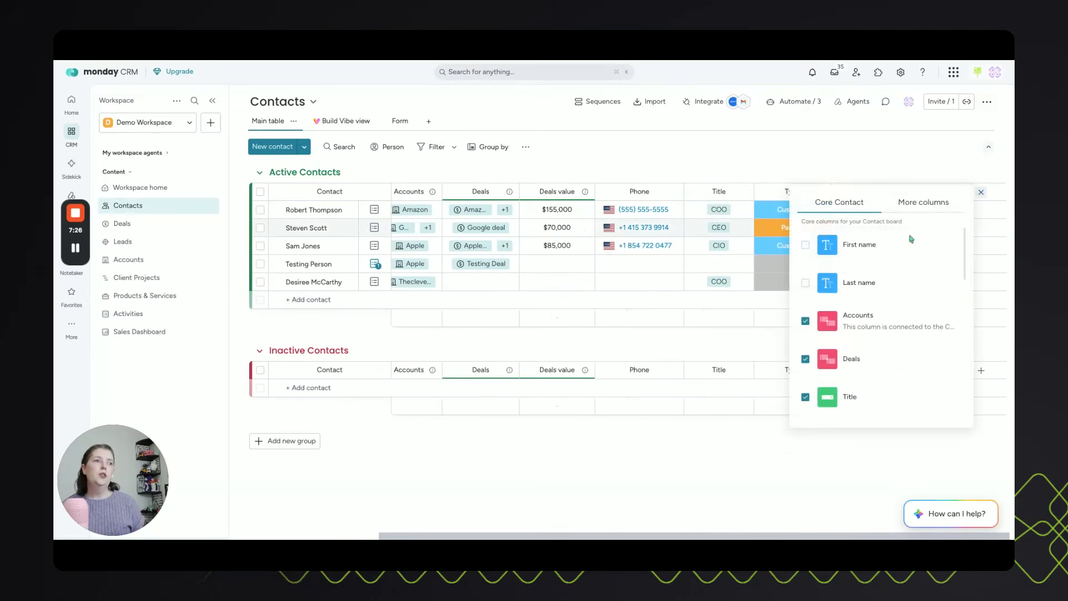
pyautogui.click(923, 202)
pyautogui.click(817, 262)
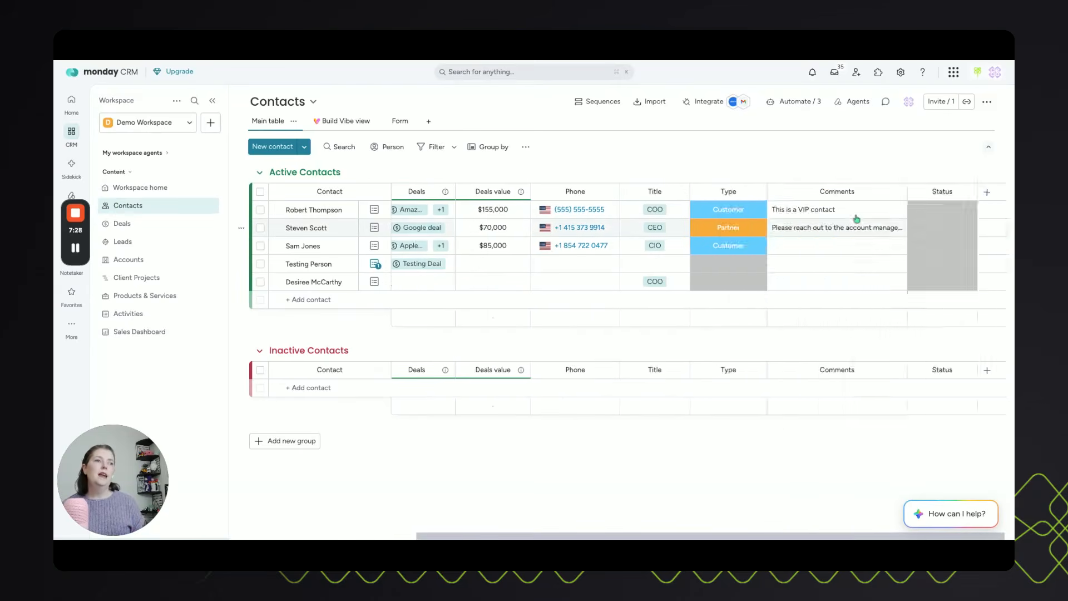
# Search the column types for date and add a Date column after the Status column.
pyautogui.click(986, 191)
pyautogui.click(925, 210)
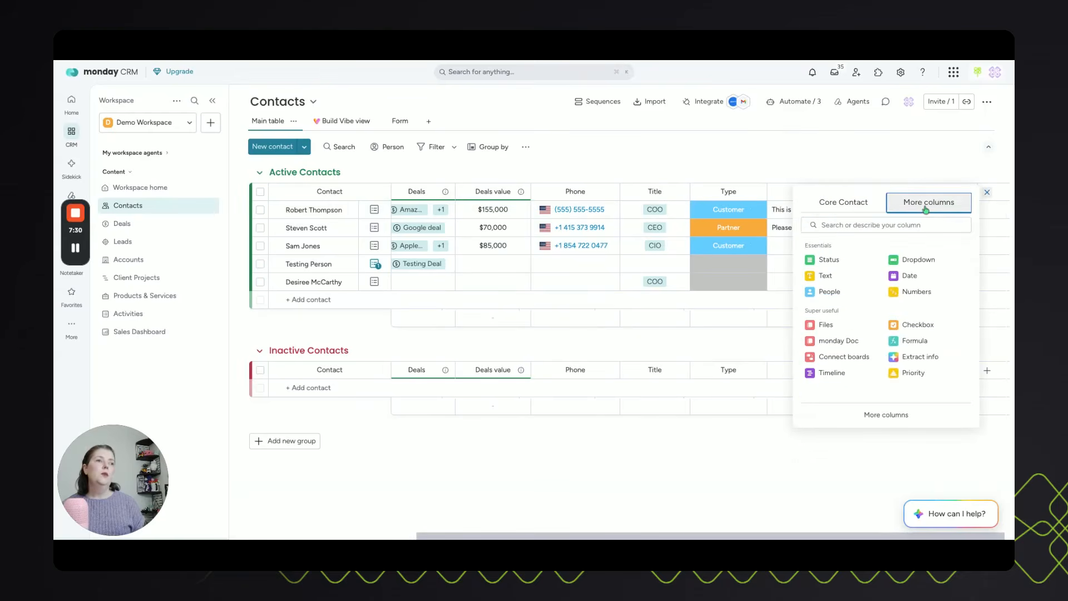
pyautogui.write('date')
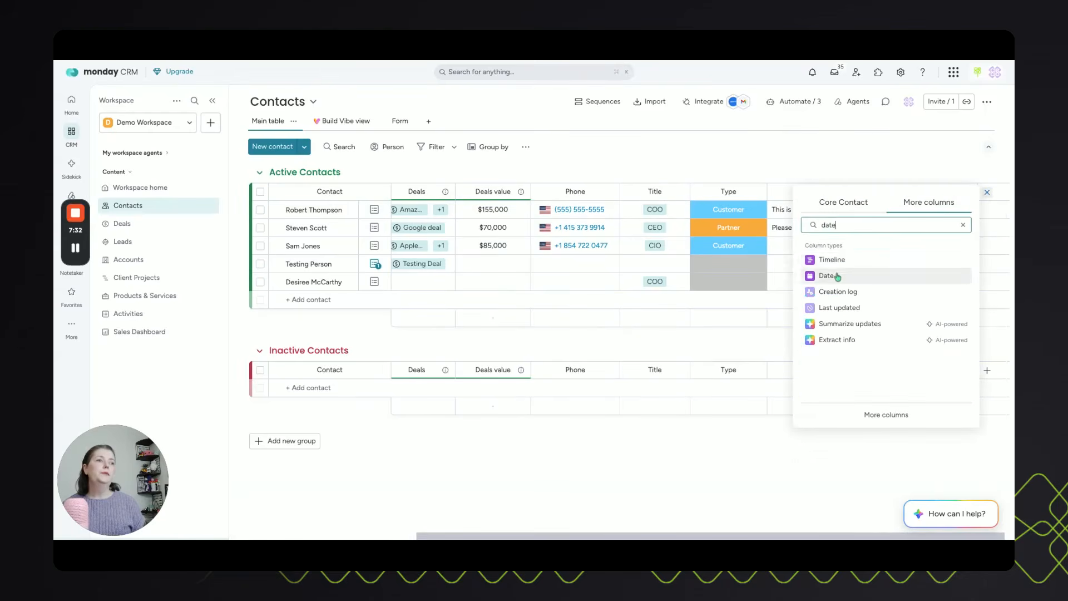
pyautogui.click(826, 275)
# Rename the new Status column as Last Activity Type and the new Date column as Last Activity Date.
pyautogui.click(871, 192)
pyautogui.write('Last Activity Type')
pyautogui.press('Return')
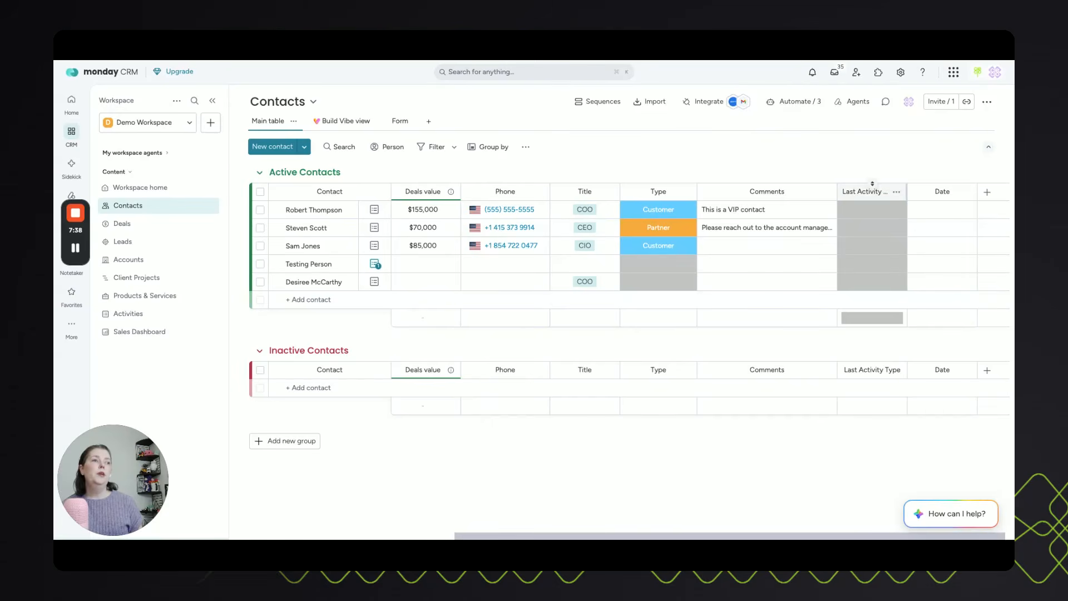
pyautogui.click(942, 191)
pyautogui.write('Last Activity Date')
pyautogui.press('Return')
# Edit the Last Activity Type labels and rename the Done label as IB Email.
pyautogui.click(875, 214)
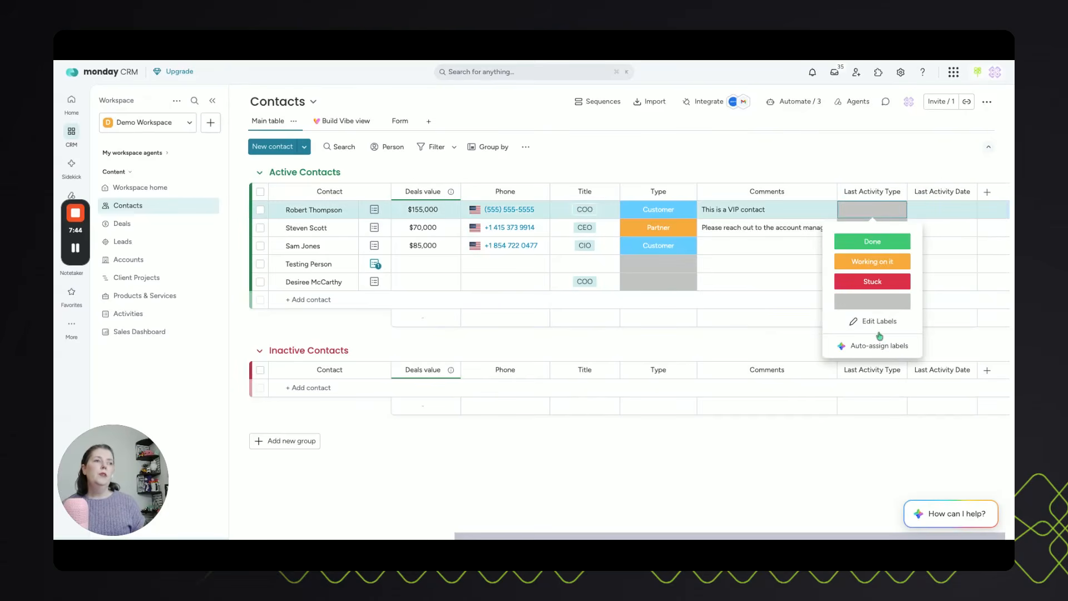
pyautogui.click(879, 334)
pyautogui.doubleClick(876, 241)
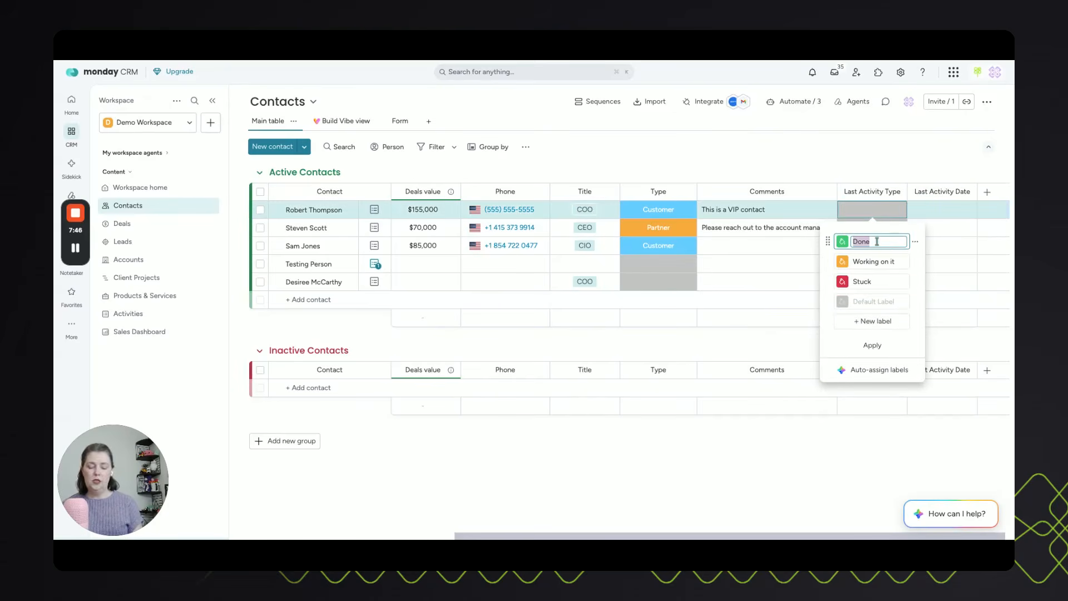
pyautogui.write('IB')
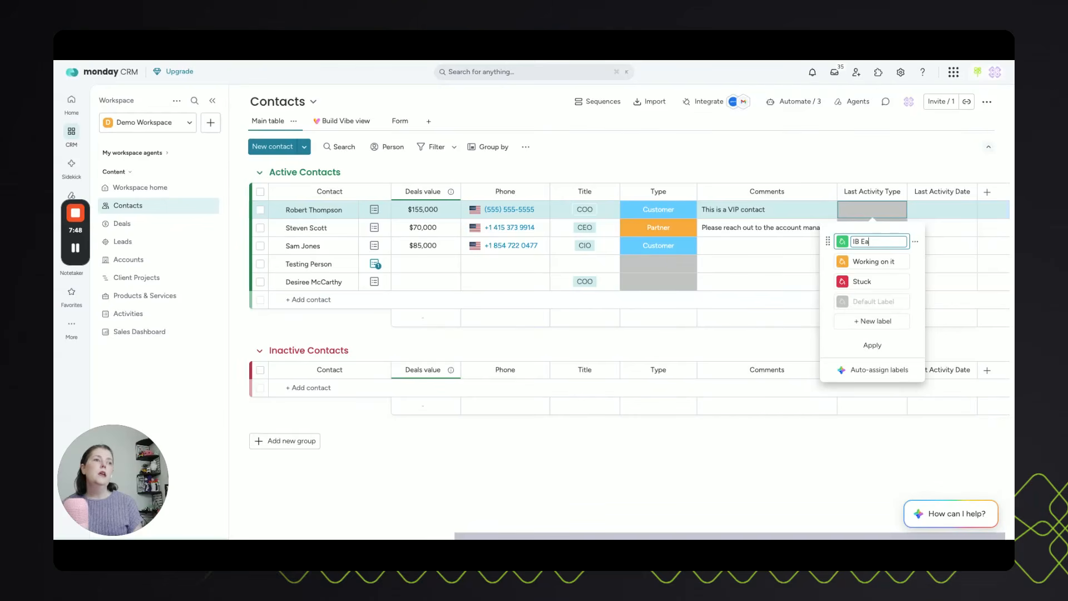
pyautogui.write(' Emails')
pyautogui.click(872, 261)
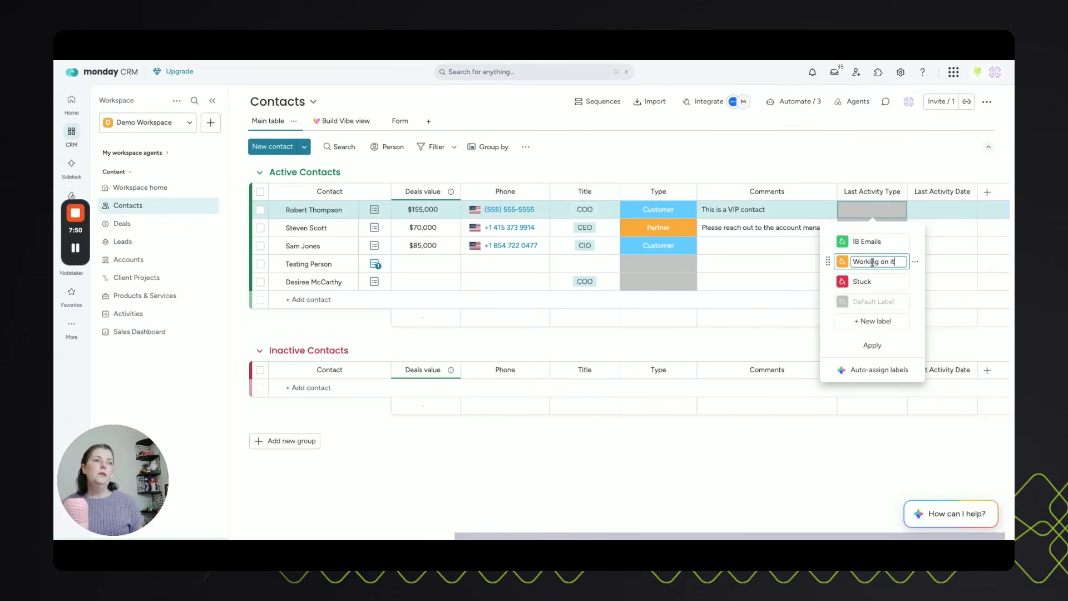
pyautogui.click(878, 242)
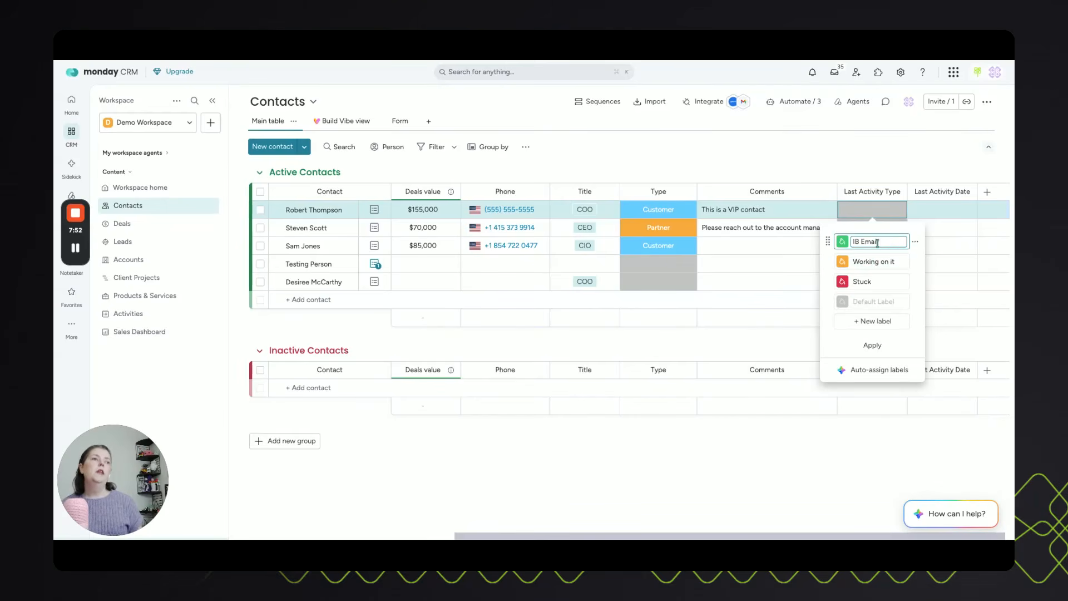
# Rename the Working on it label as OB Email and the Stuck label as Phone, and save the labels.
pyautogui.click(891, 260)
pyautogui.write('OB Email')
pyautogui.click(873, 280)
pyautogui.write('Phone')
pyautogui.press('Return')
pyautogui.click(842, 159)
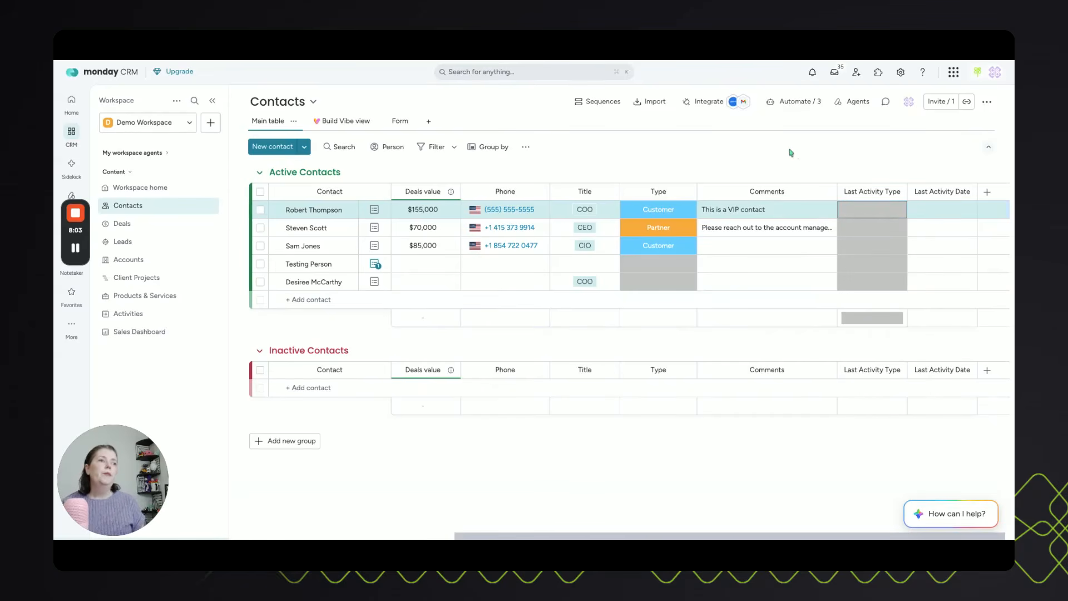
# Open the creation page of the board's automations, search for emails and browse the Emails & Activities app's templates.
pyautogui.click(793, 103)
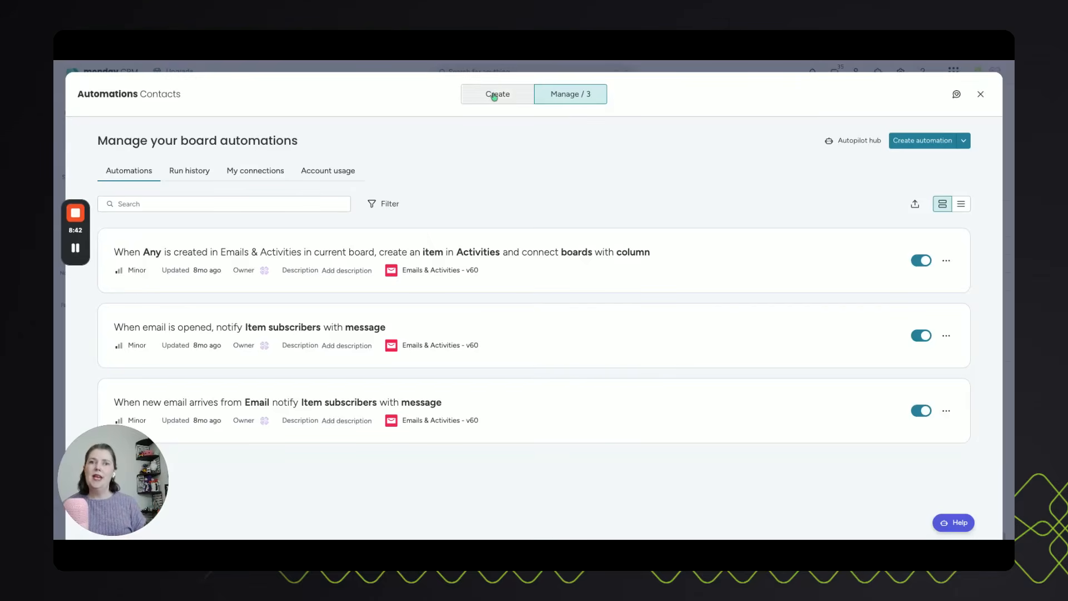
pyautogui.click(494, 96)
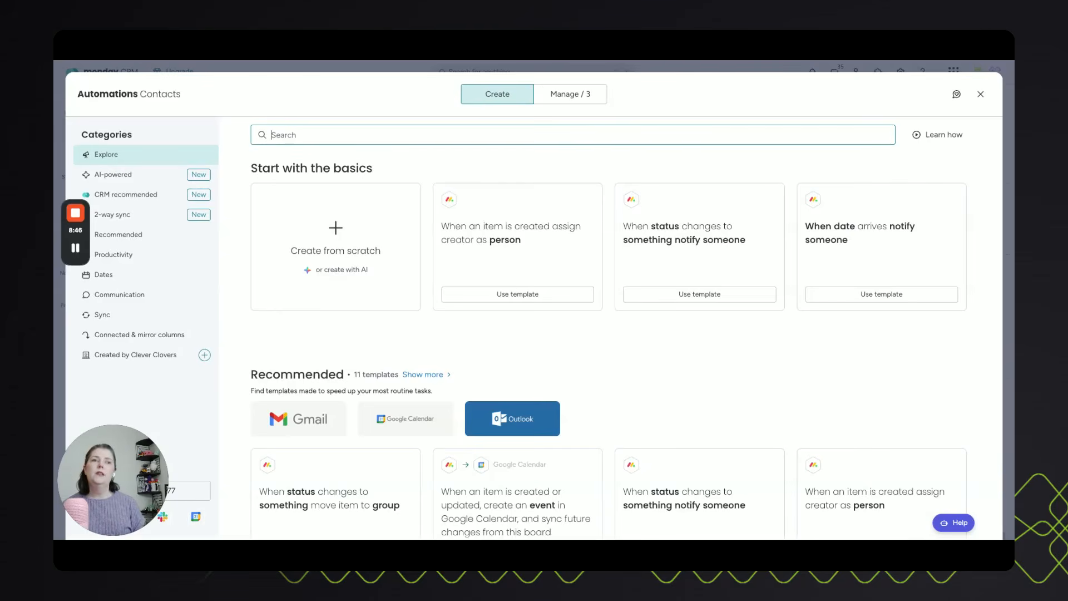
pyautogui.click(572, 100)
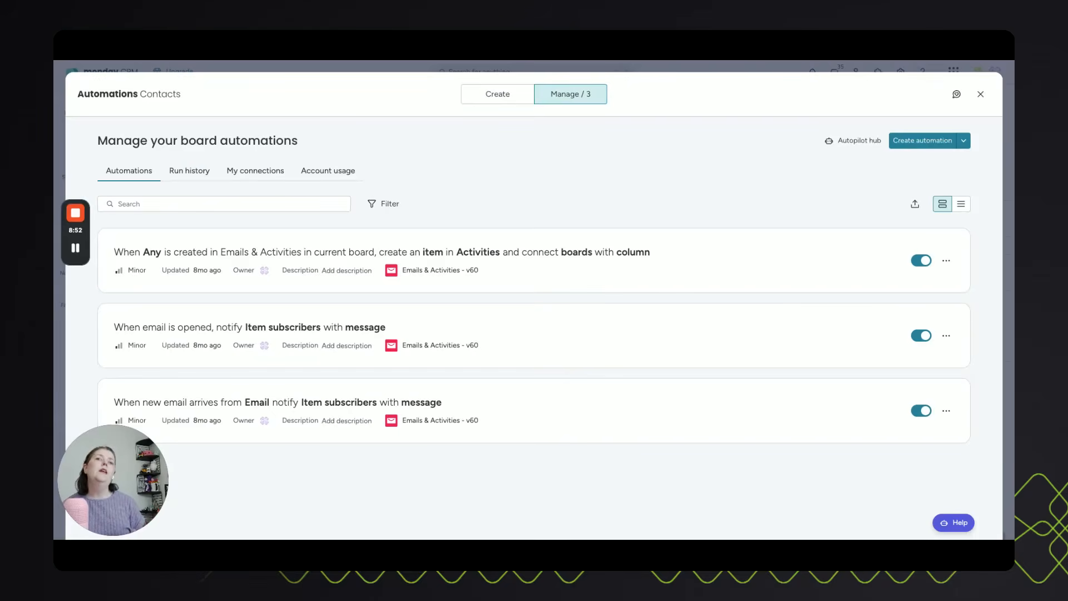
pyautogui.click(510, 96)
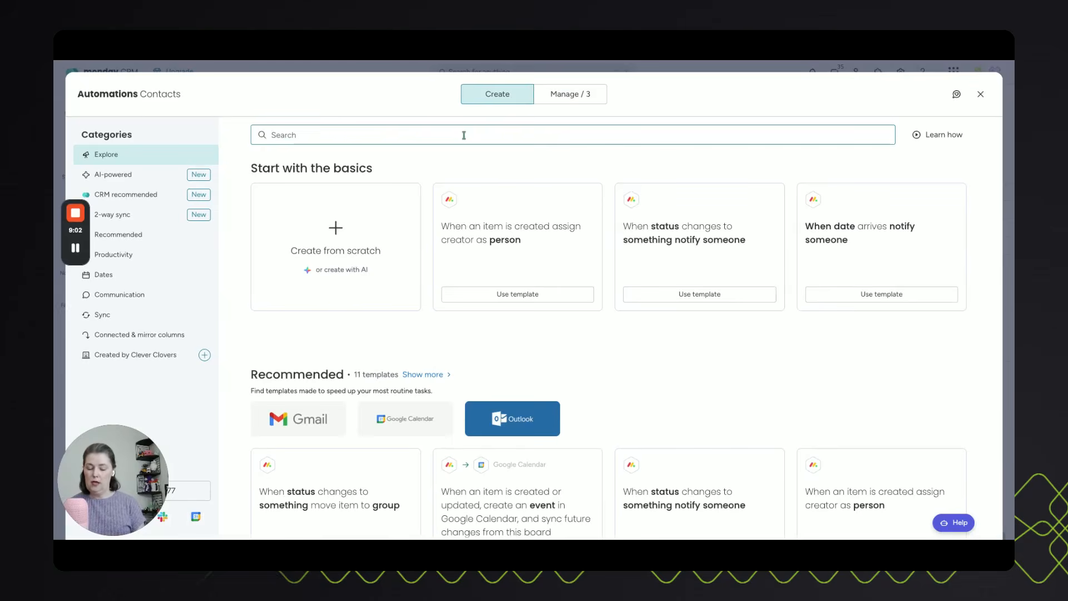
pyautogui.write('emails')
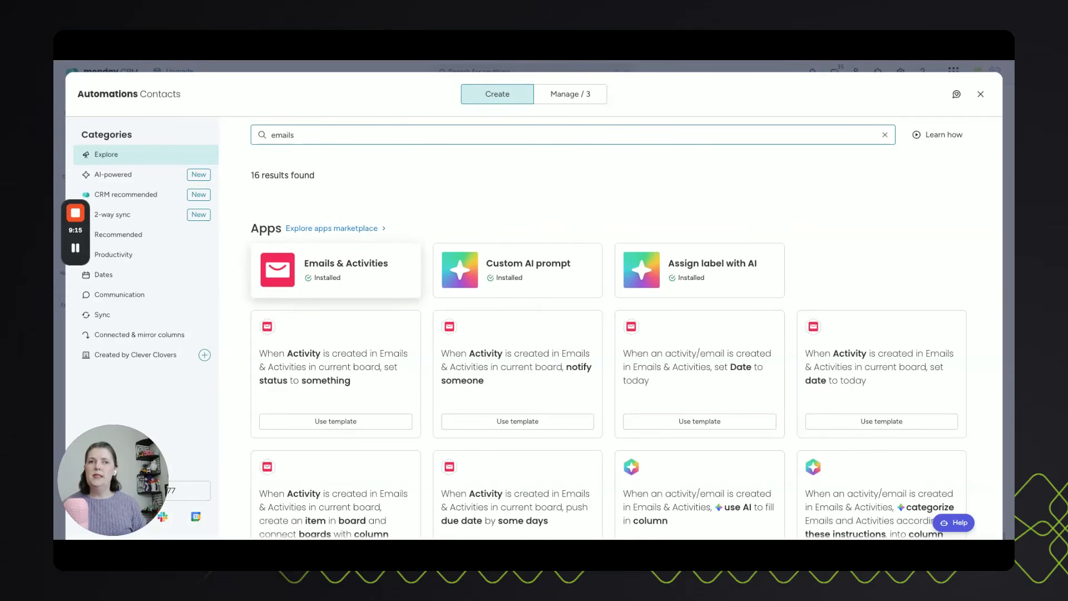
pyautogui.click(342, 269)
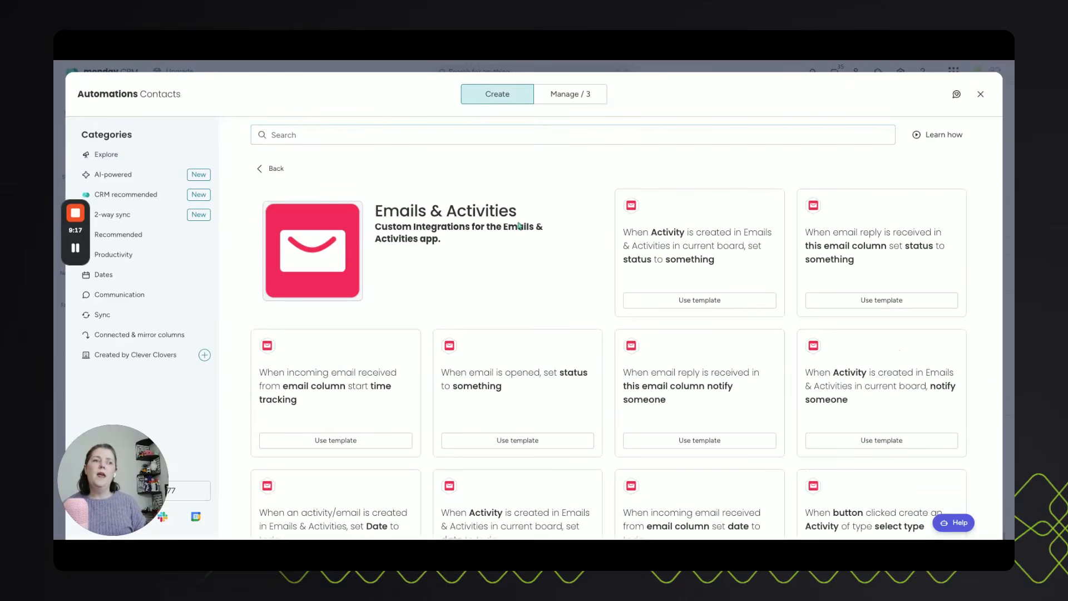
pyautogui.scroll(-10, 517, 224)
pyautogui.scroll(10, 519, 226)
pyautogui.scroll(3, 626, 358)
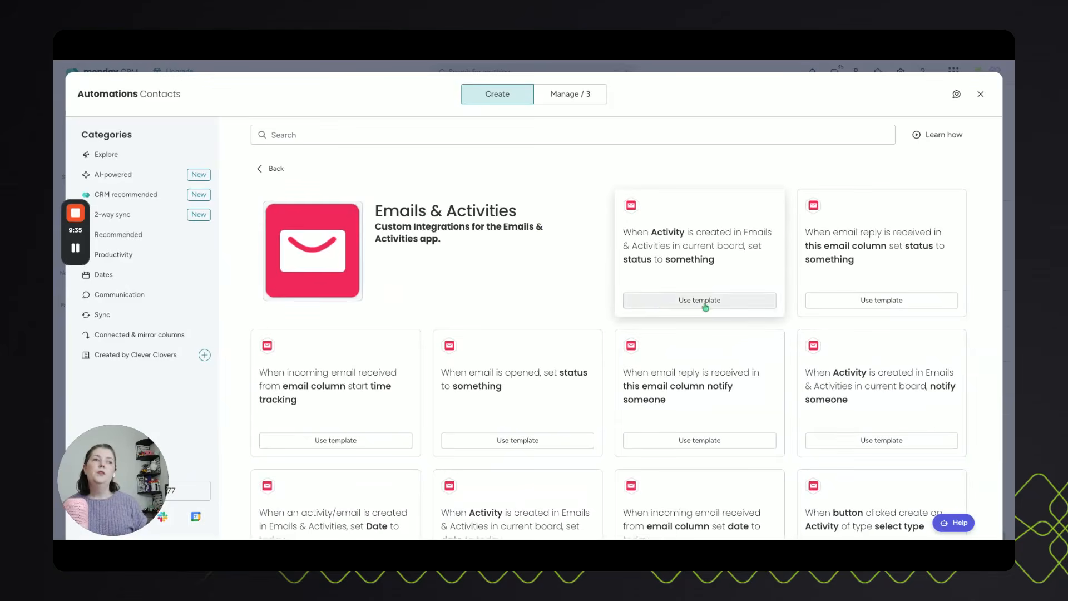
# Create an automation that sets Last Activity Type to Phone when a Call summary is created in Emails & Activities.
pyautogui.click(698, 271)
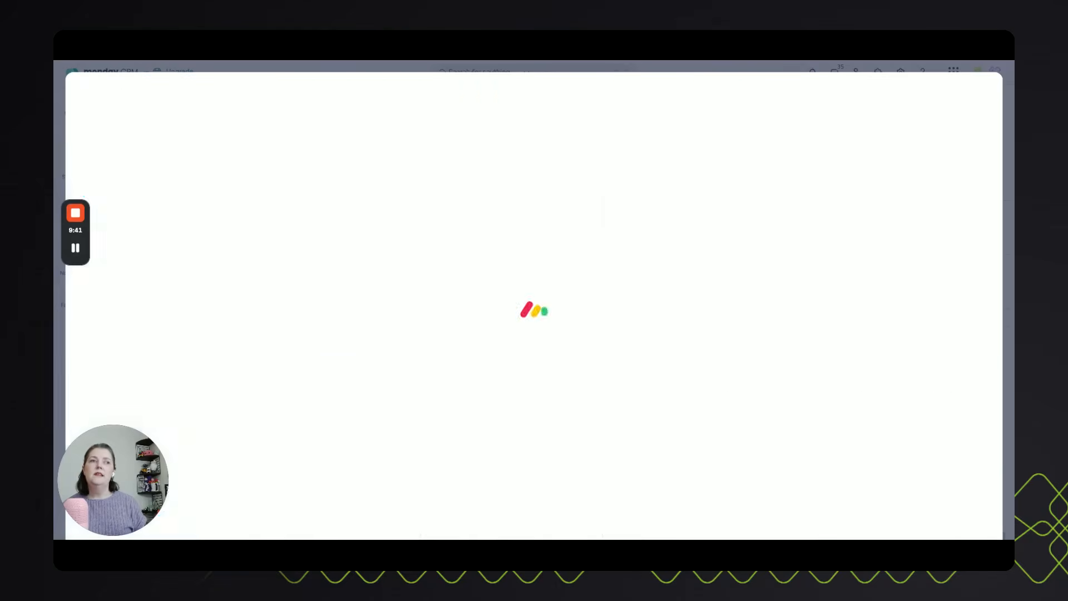
pyautogui.click(295, 284)
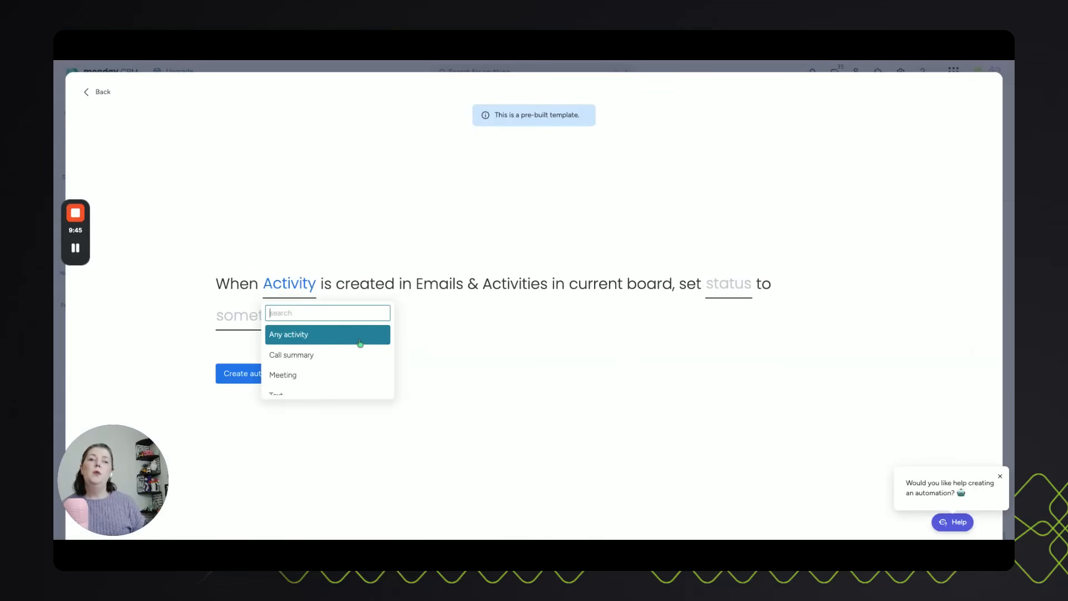
pyautogui.scroll(-1, 312, 359)
pyautogui.scroll(1, 312, 359)
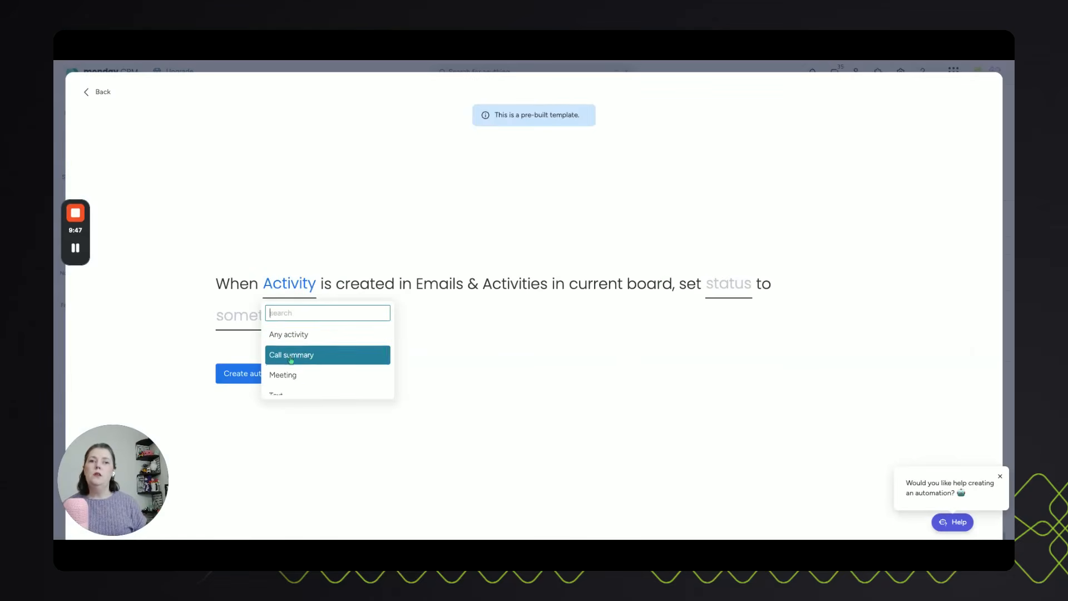
pyautogui.click(312, 358)
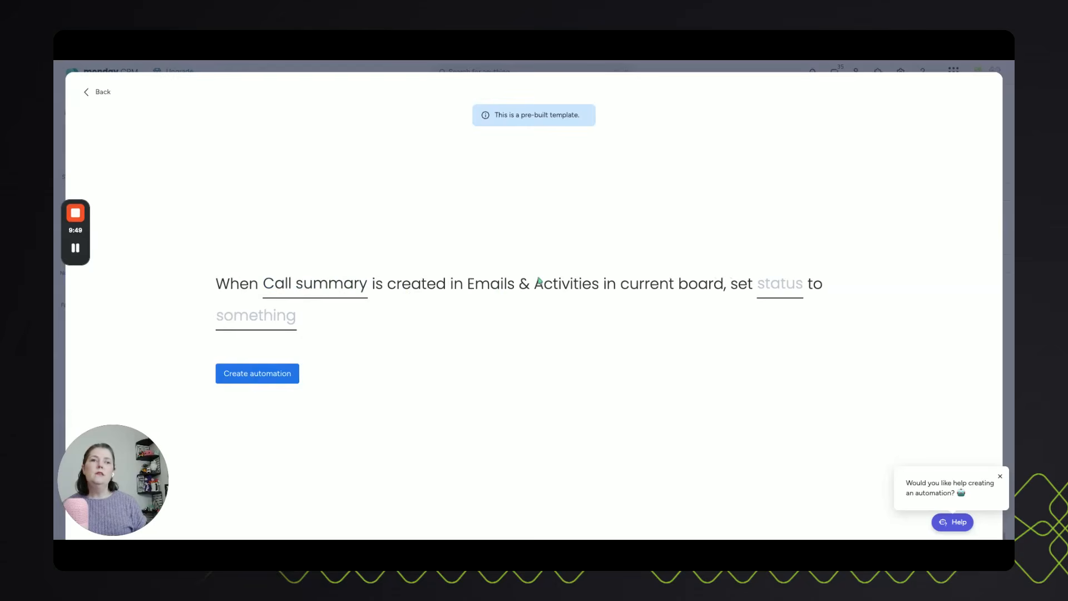
pyautogui.click(779, 284)
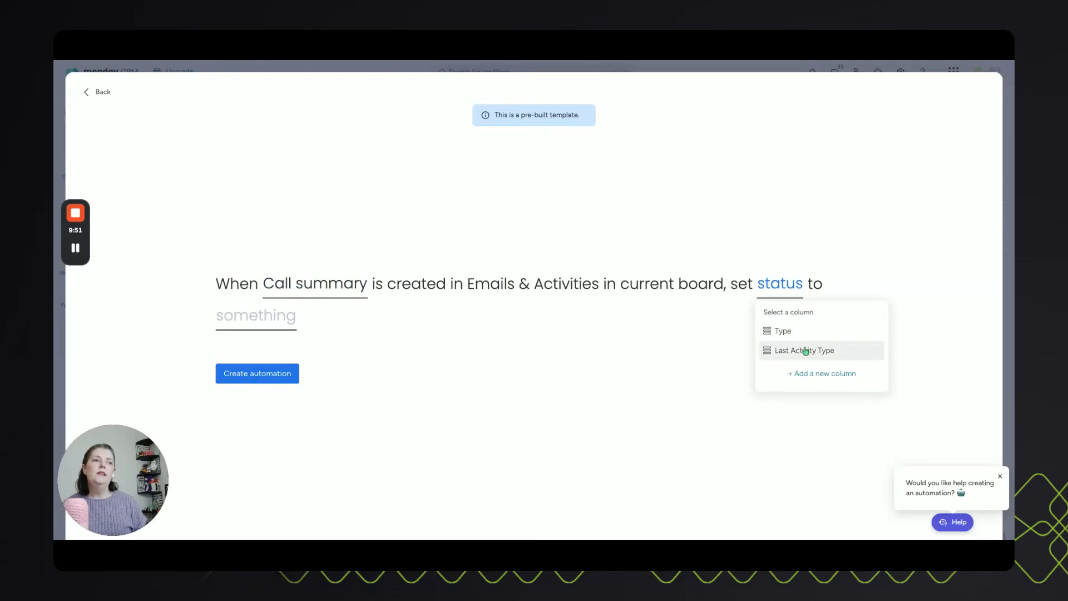
pyautogui.click(805, 350)
pyautogui.click(411, 324)
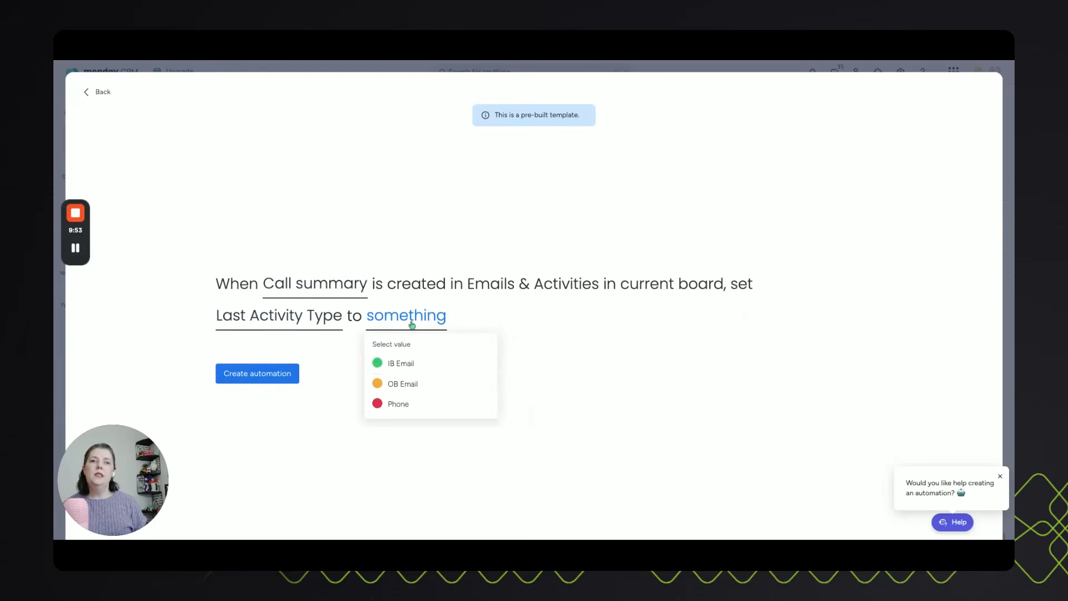
pyautogui.click(401, 404)
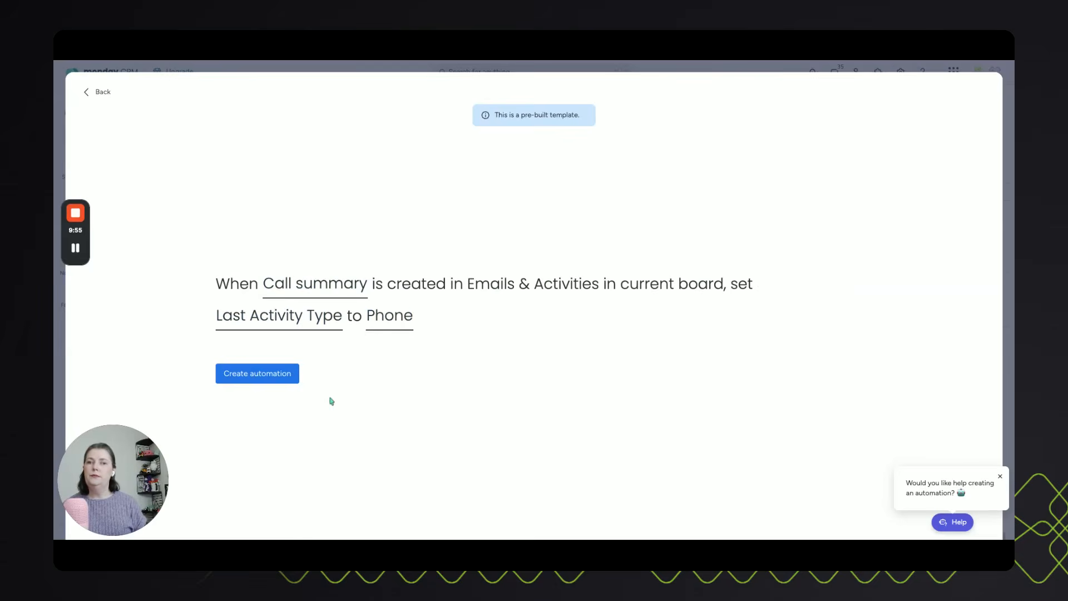
pyautogui.click(251, 380)
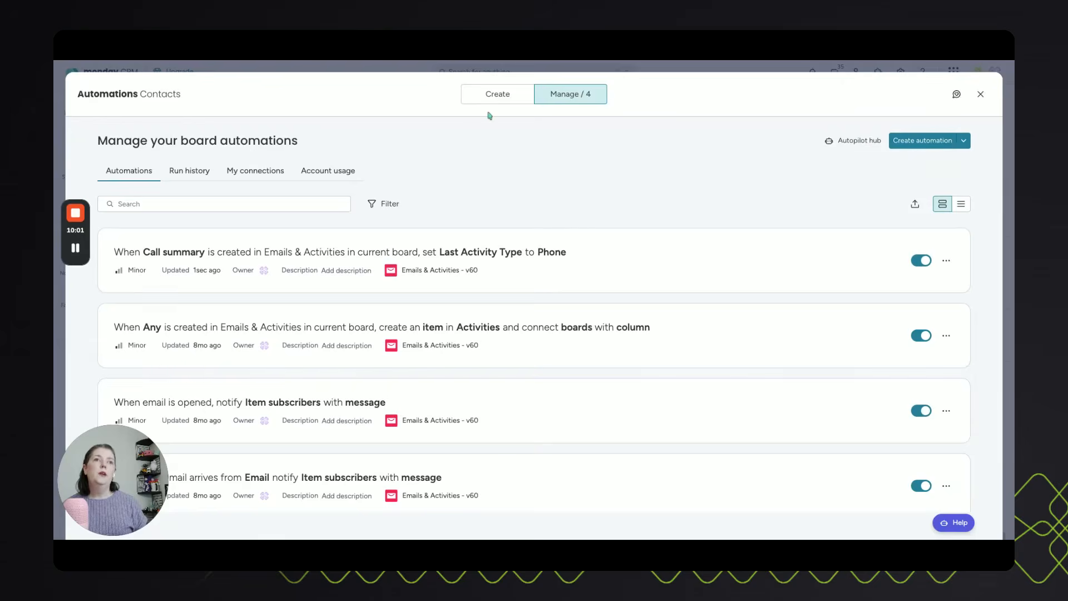
# Start another board automation, search for emails and find the Emails & Activities template that changes a status on an incoming email.
pyautogui.click(528, 98)
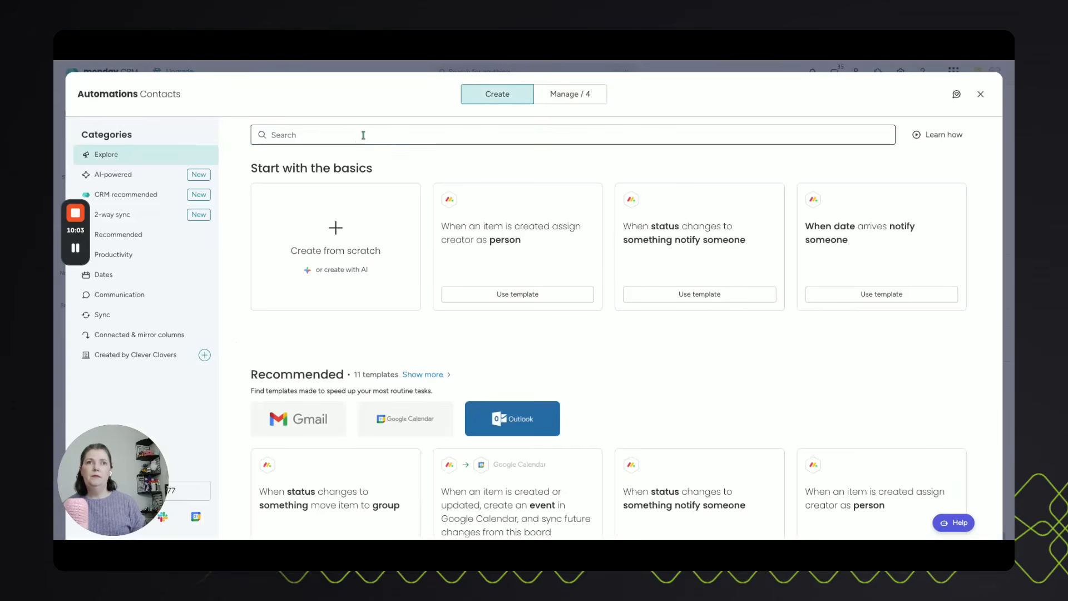
pyautogui.write('emails')
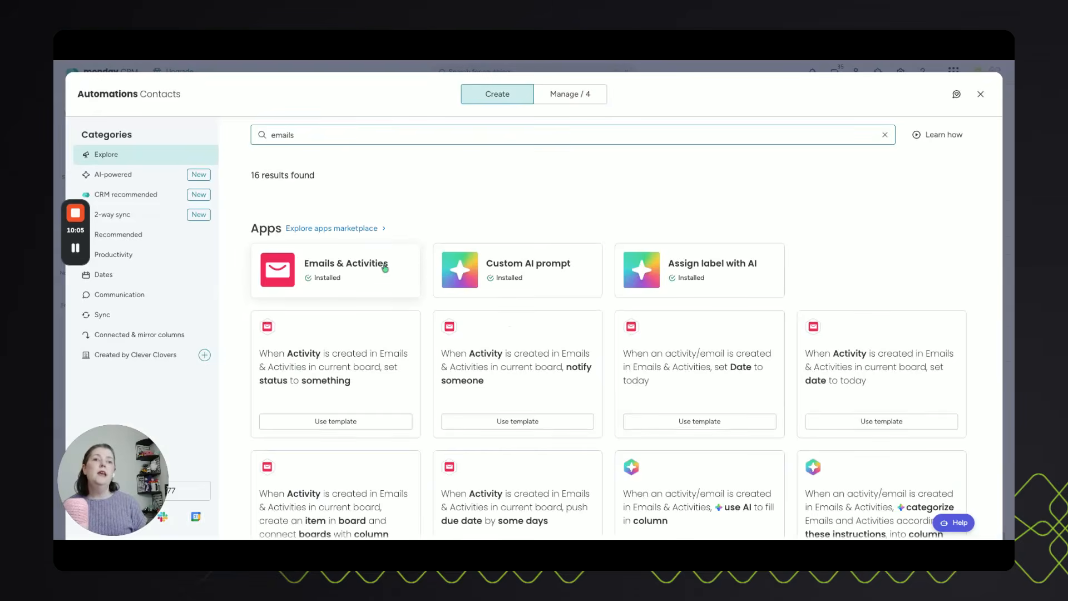
pyautogui.click(367, 278)
pyautogui.scroll(-1, 459, 261)
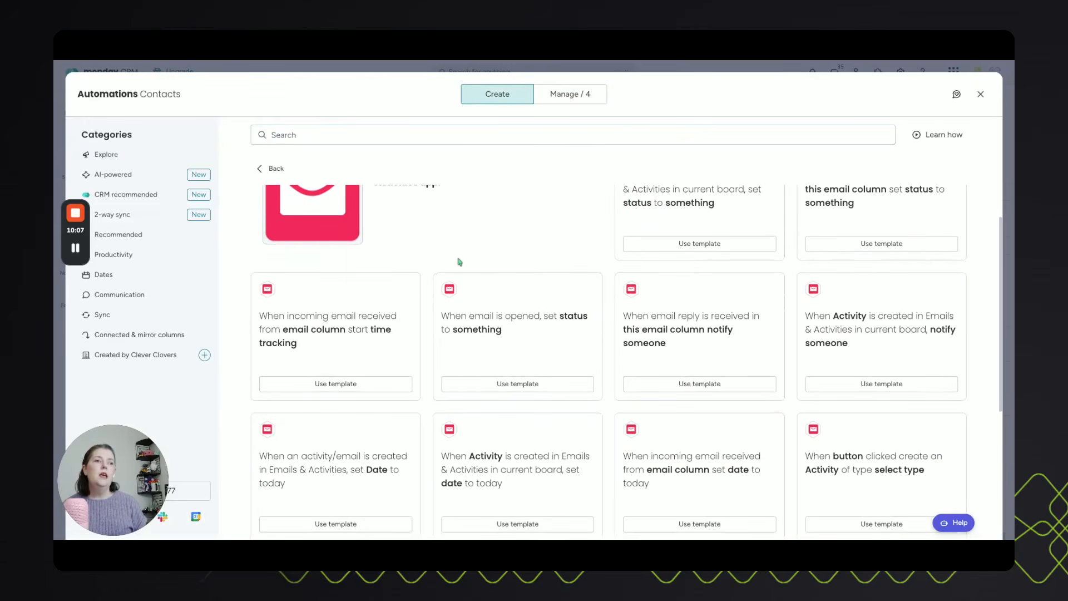
pyautogui.scroll(-1, 523, 291)
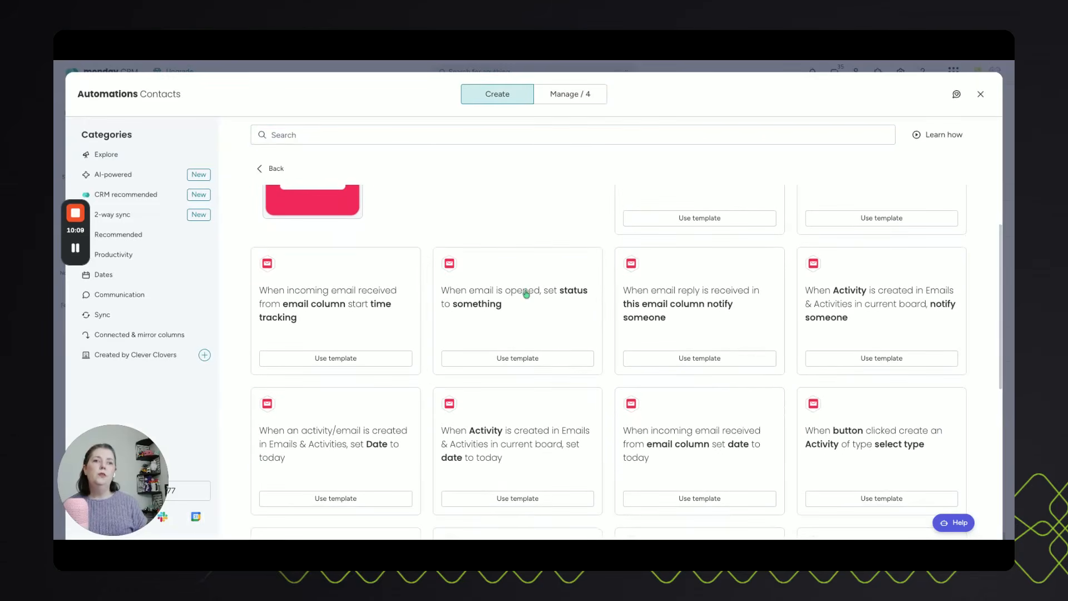
pyautogui.scroll(-2, 525, 294)
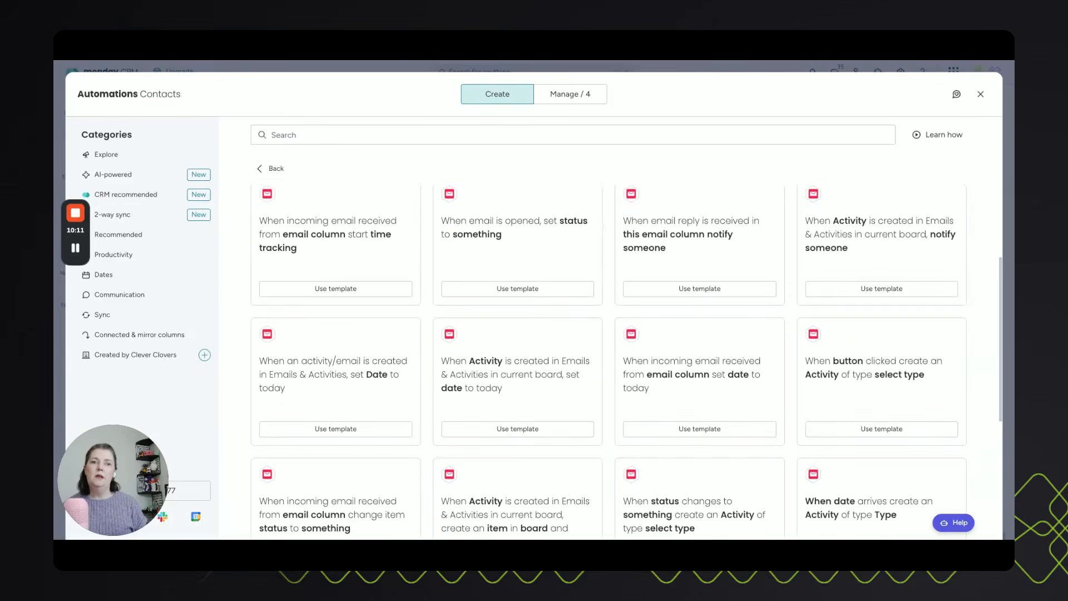
pyautogui.scroll(-1, 526, 293)
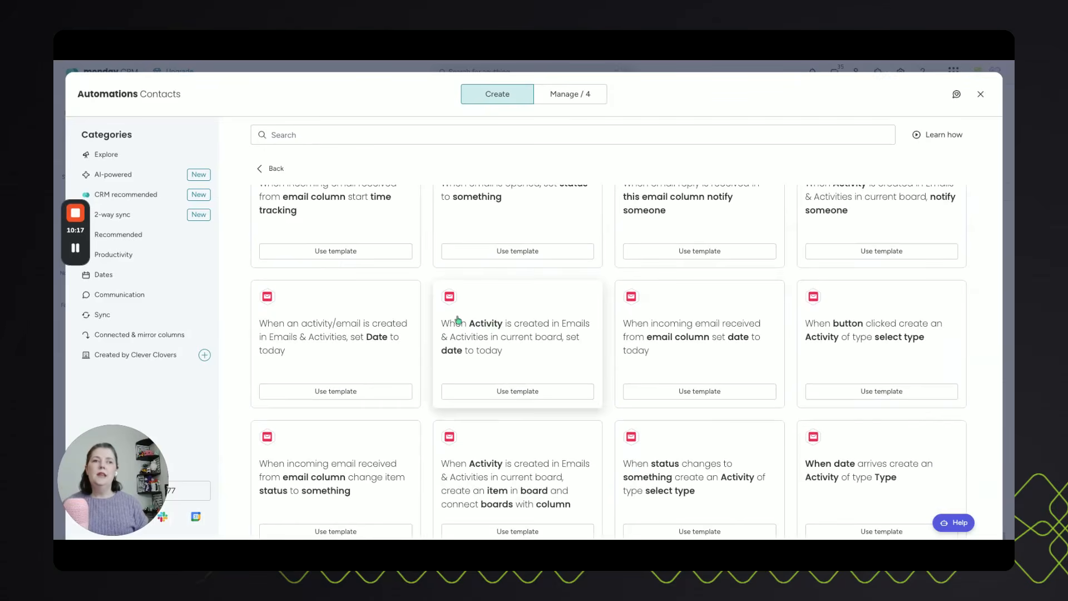
pyautogui.scroll(-2, 482, 319)
pyautogui.scroll(-4, 481, 325)
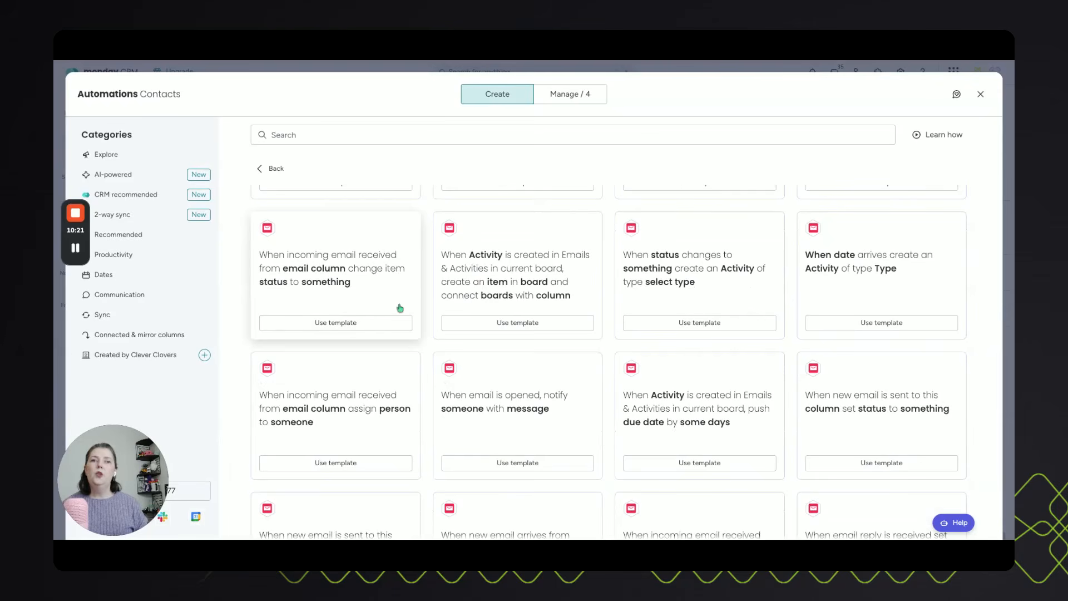
# Create an automation that changes Last Activity Type to IB Email when an incoming email is received from the Email column.
pyautogui.click(337, 282)
pyautogui.click(529, 300)
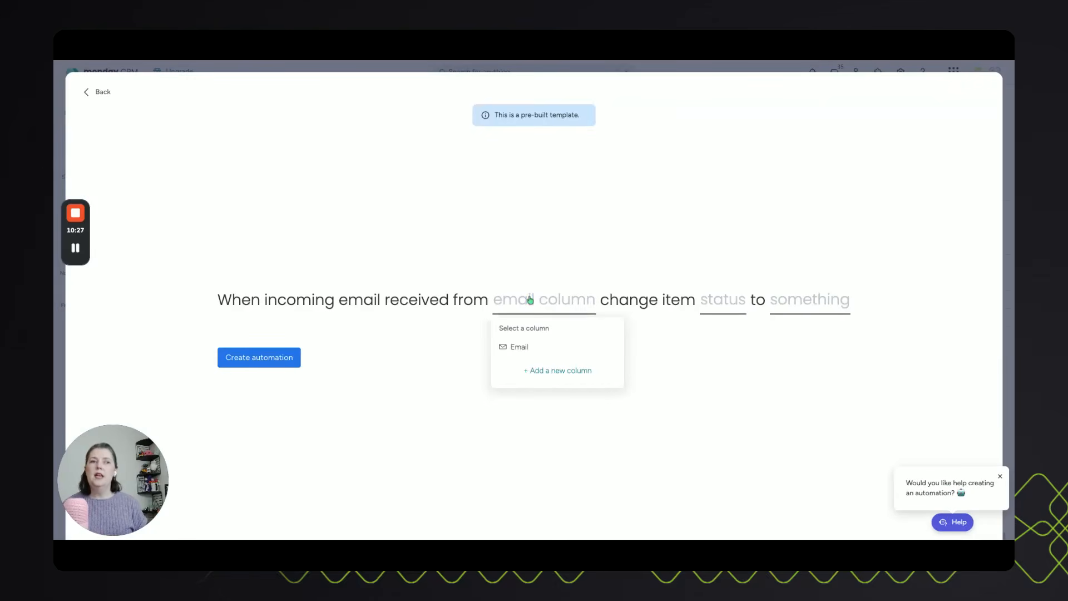
pyautogui.click(532, 348)
pyautogui.click(692, 301)
pyautogui.click(706, 364)
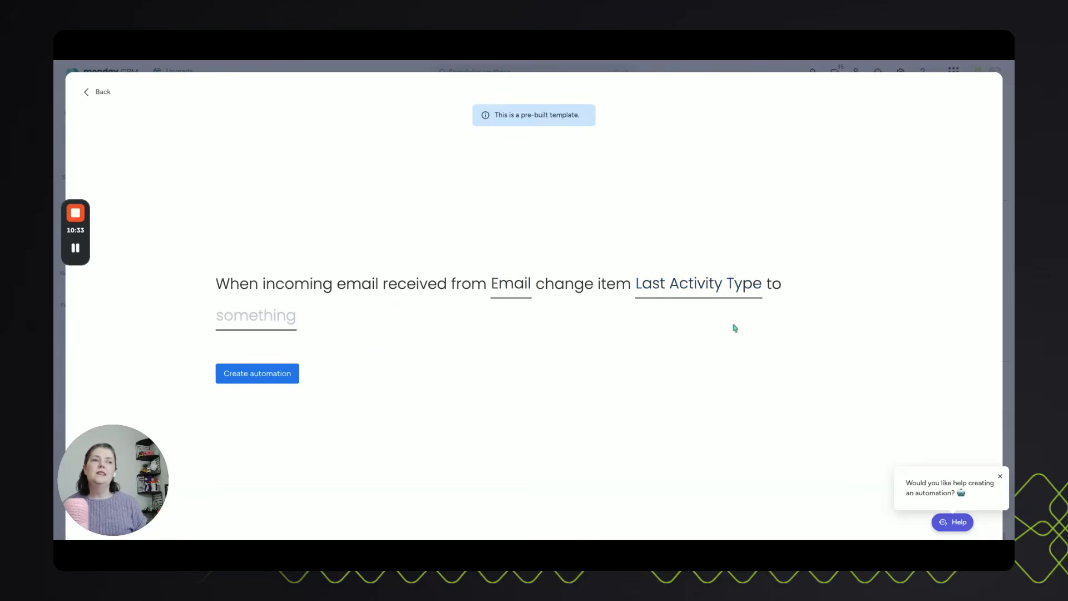
pyautogui.click(256, 327)
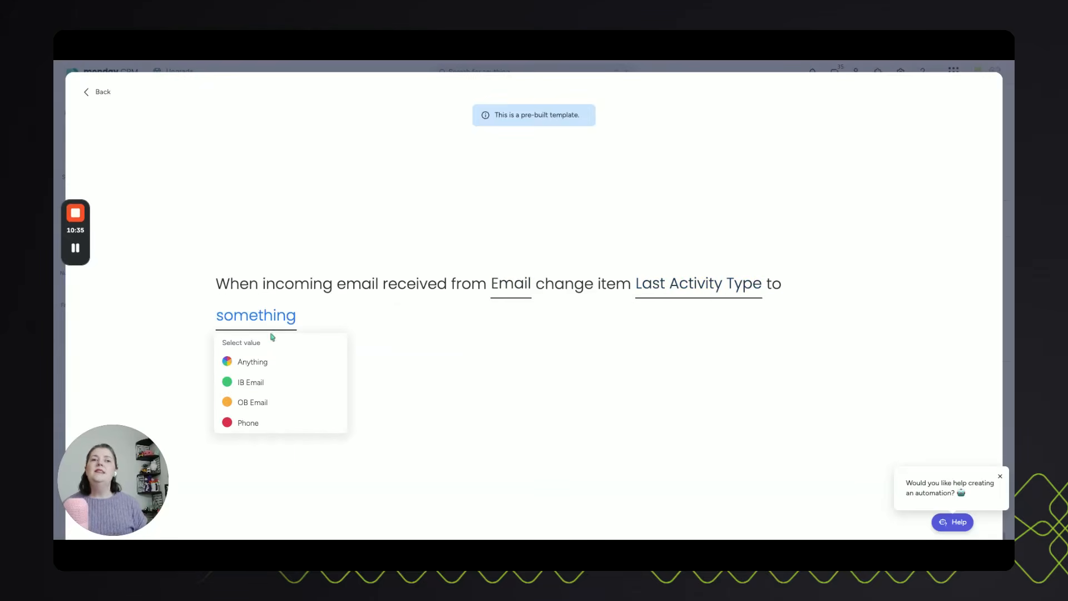
pyautogui.click(257, 383)
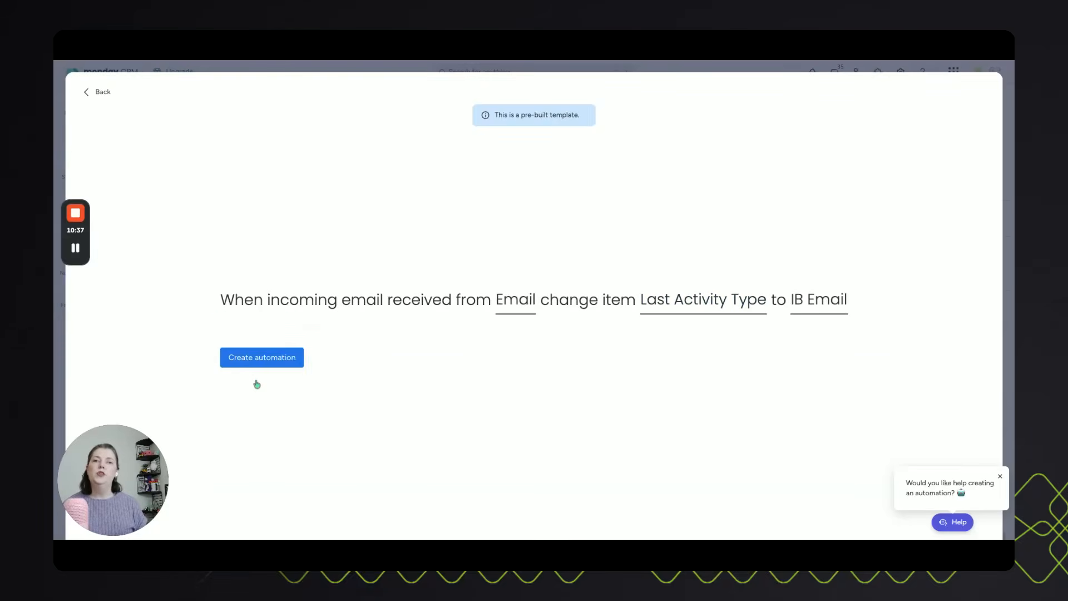
pyautogui.click(289, 359)
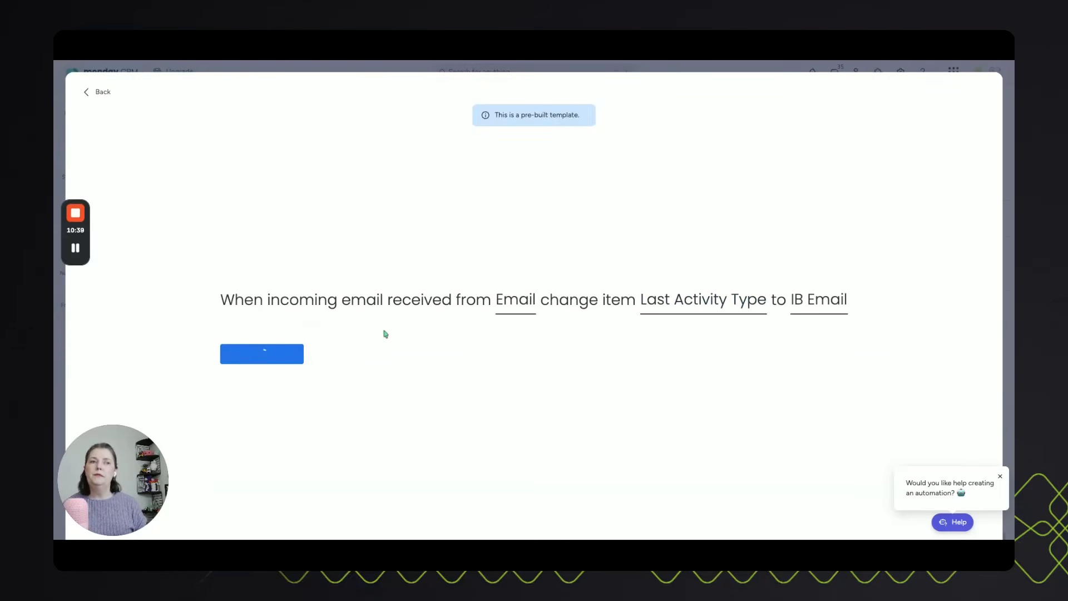
# Start a further automation, open the Emails & Activities templates through a search for emails, and filter them by sent.
pyautogui.click(498, 96)
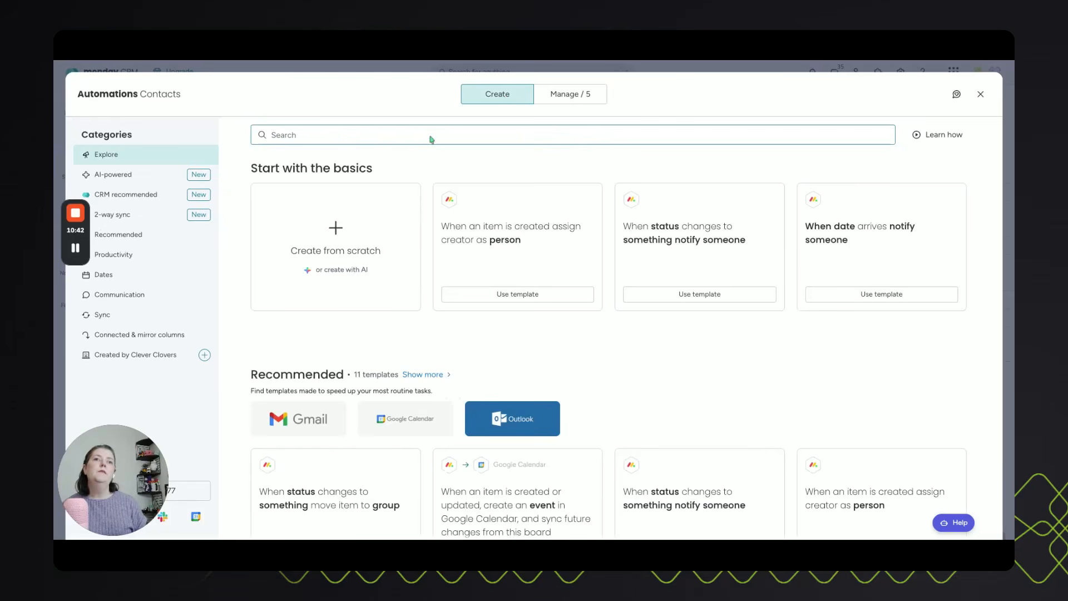
pyautogui.write('emails')
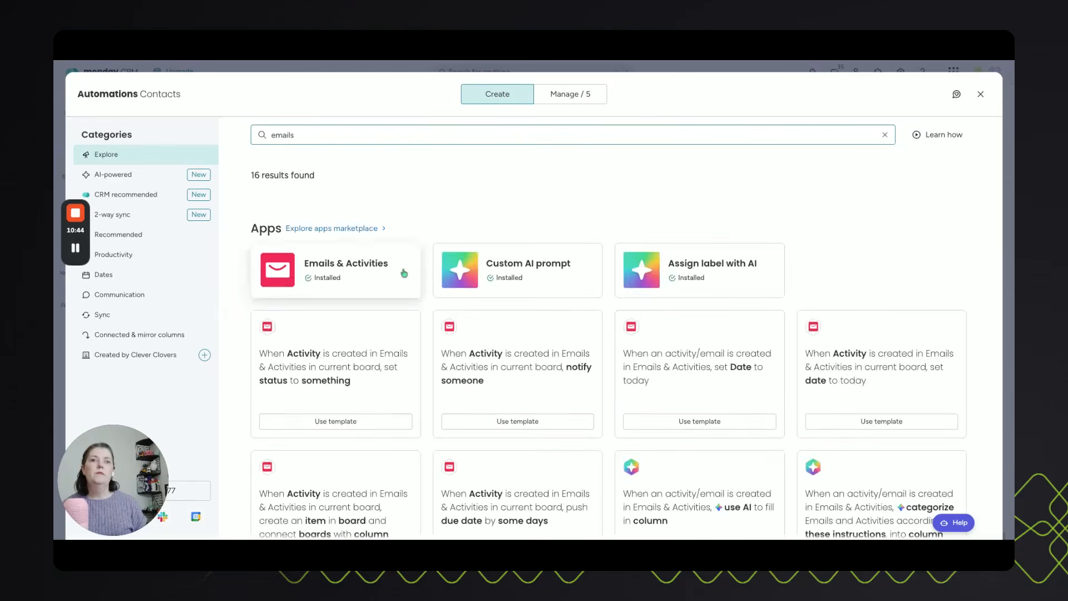
pyautogui.click(409, 259)
pyautogui.click(414, 141)
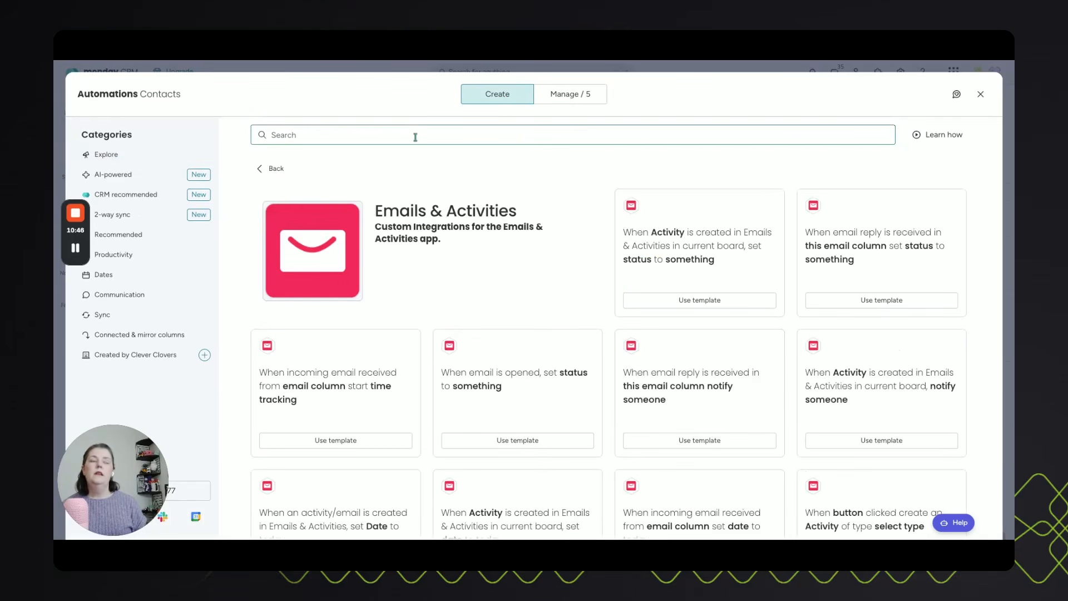
pyautogui.scroll(-8, 550, 267)
pyautogui.scroll(4, 557, 277)
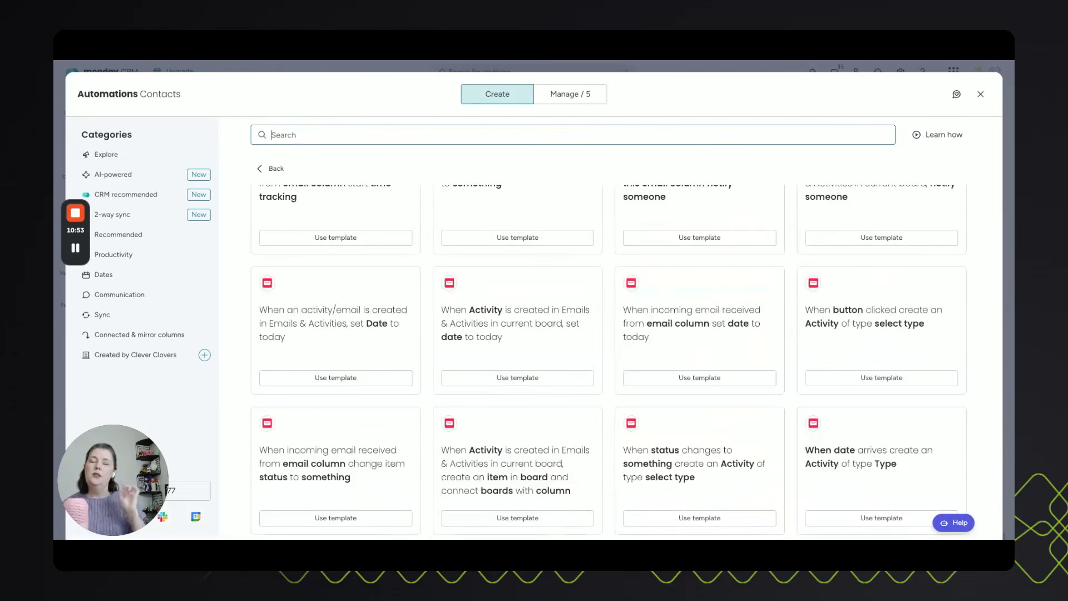
pyautogui.write('sent')
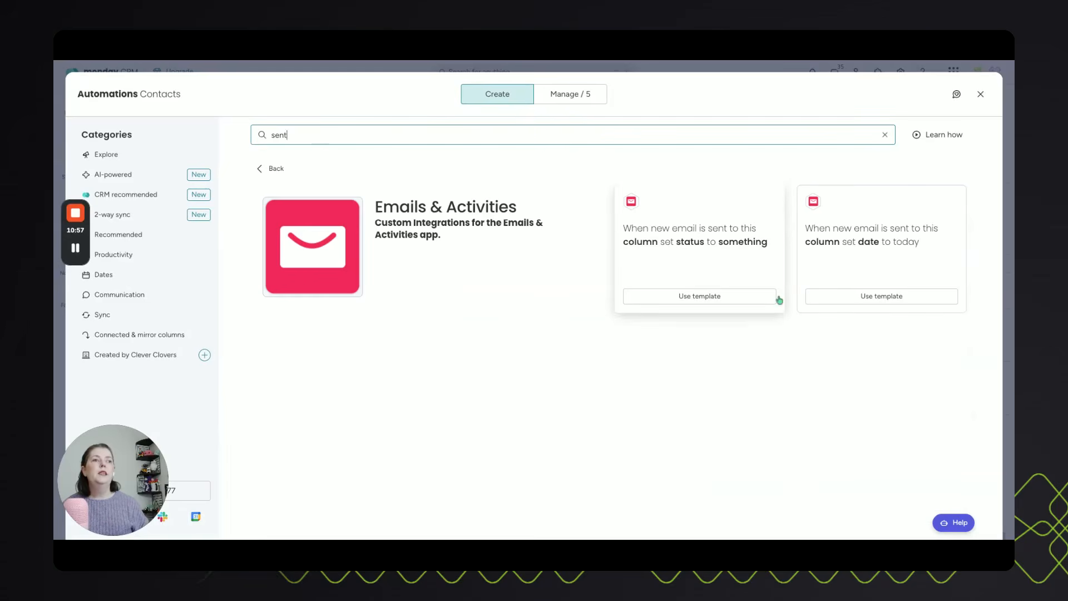
# Create an automation that sets Last Activity Type to OB Email when a new email is sent to the Email column.
pyautogui.click(645, 260)
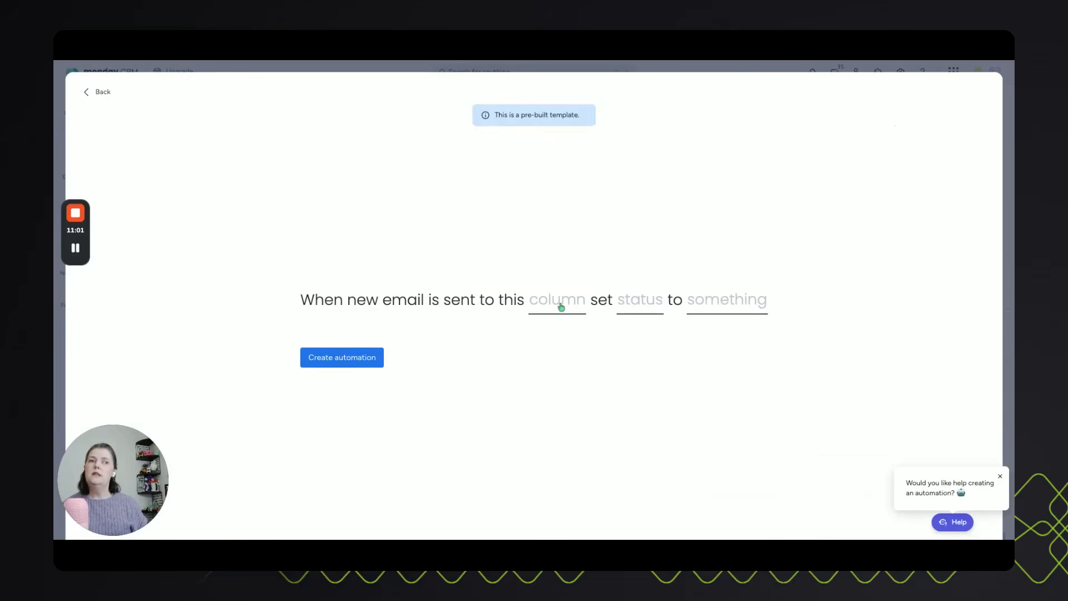
pyautogui.click(561, 306)
pyautogui.click(563, 347)
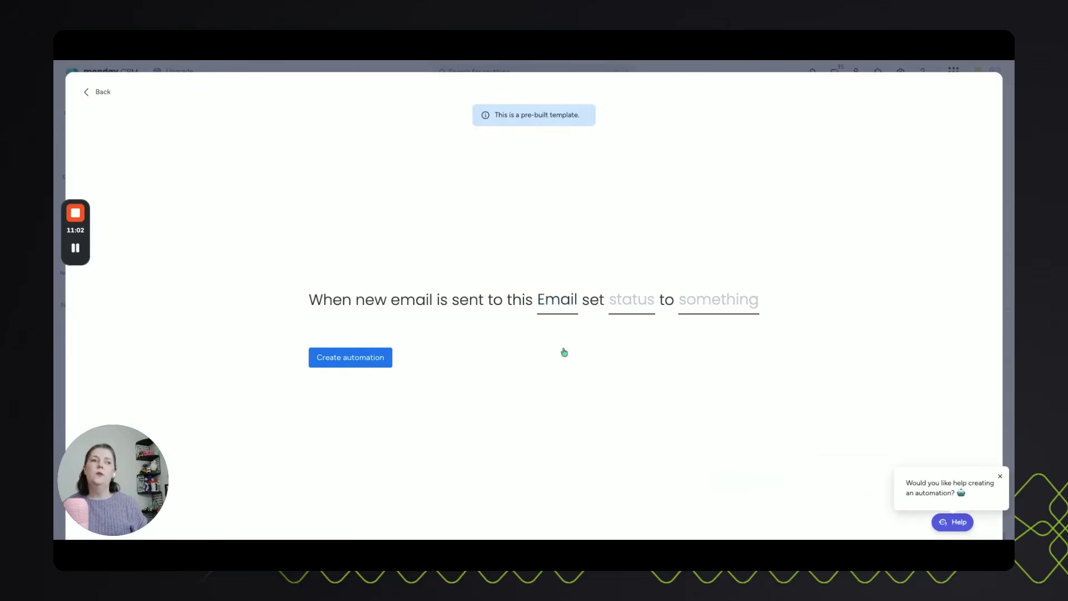
pyautogui.click(625, 309)
pyautogui.click(651, 366)
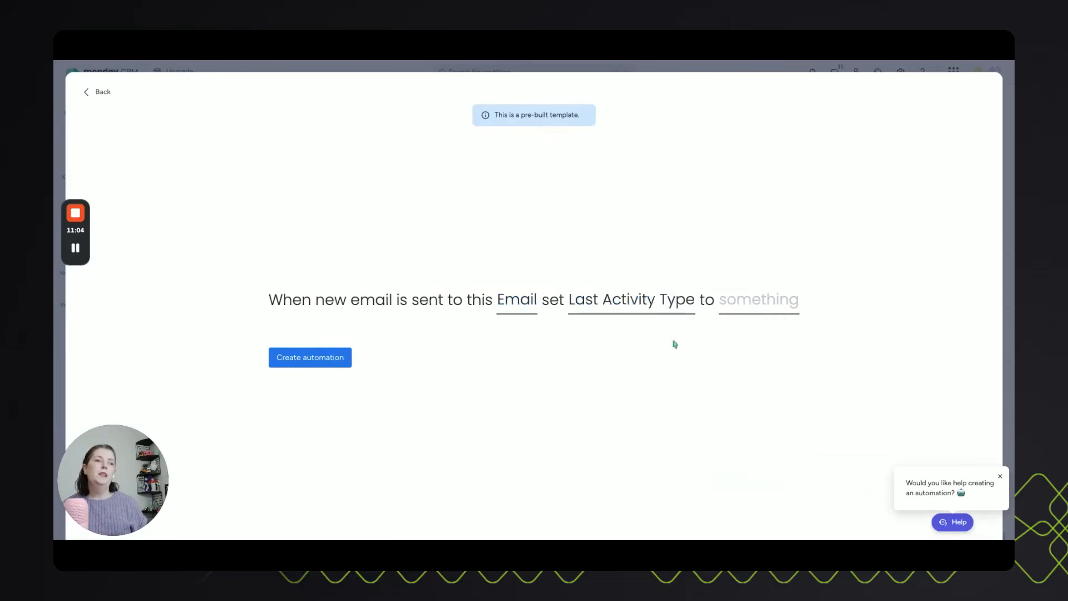
pyautogui.click(730, 310)
pyautogui.click(755, 386)
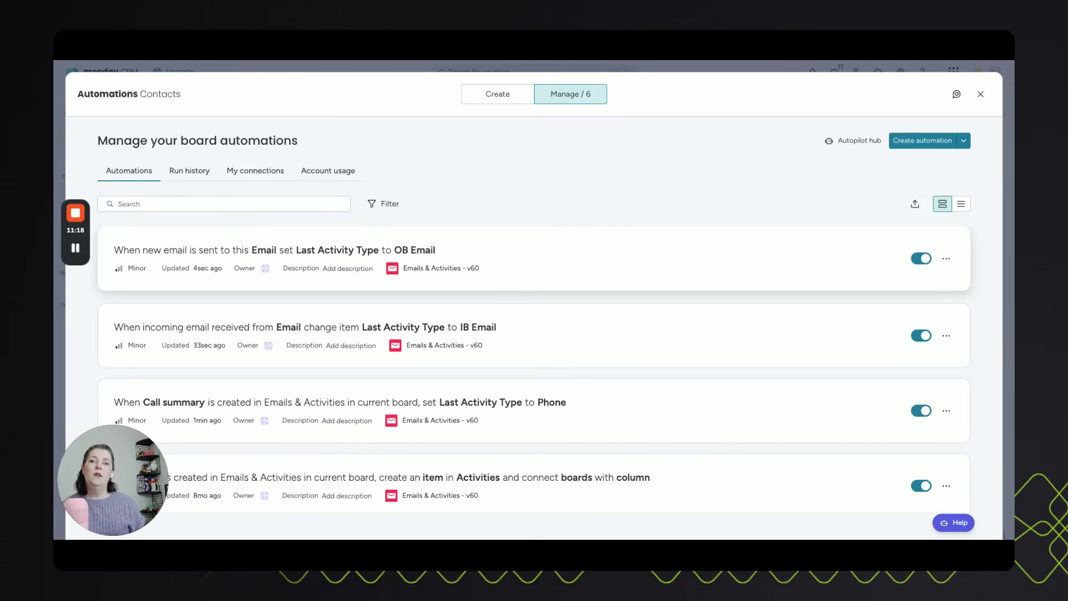
# Start an automation from scratch with the trigger that Last Activity Type changes to Anything.
pyautogui.click(923, 141)
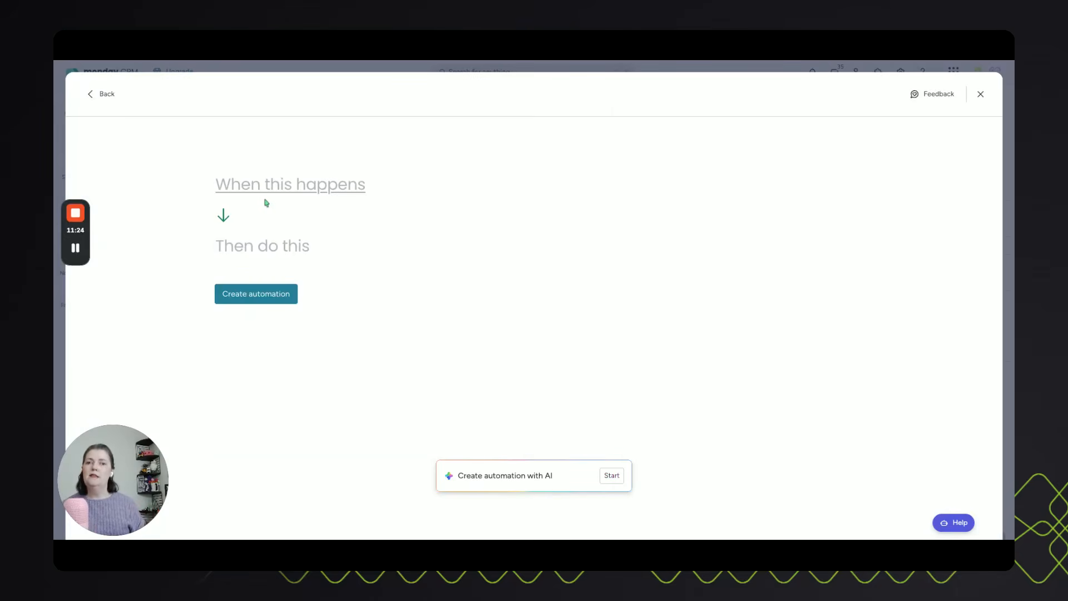
pyautogui.click(278, 188)
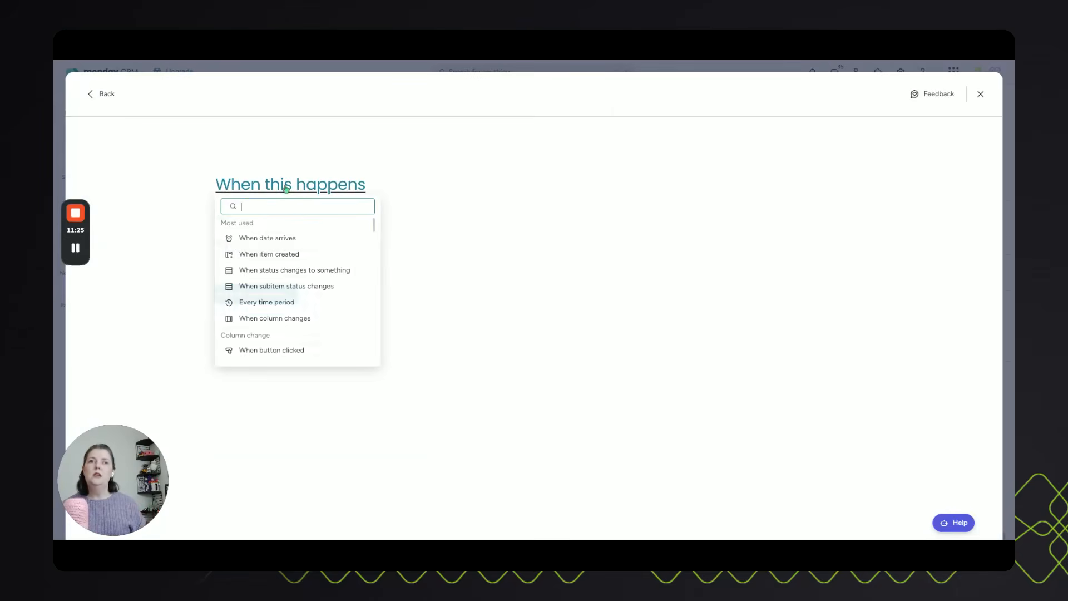
pyautogui.click(293, 270)
pyautogui.click(292, 191)
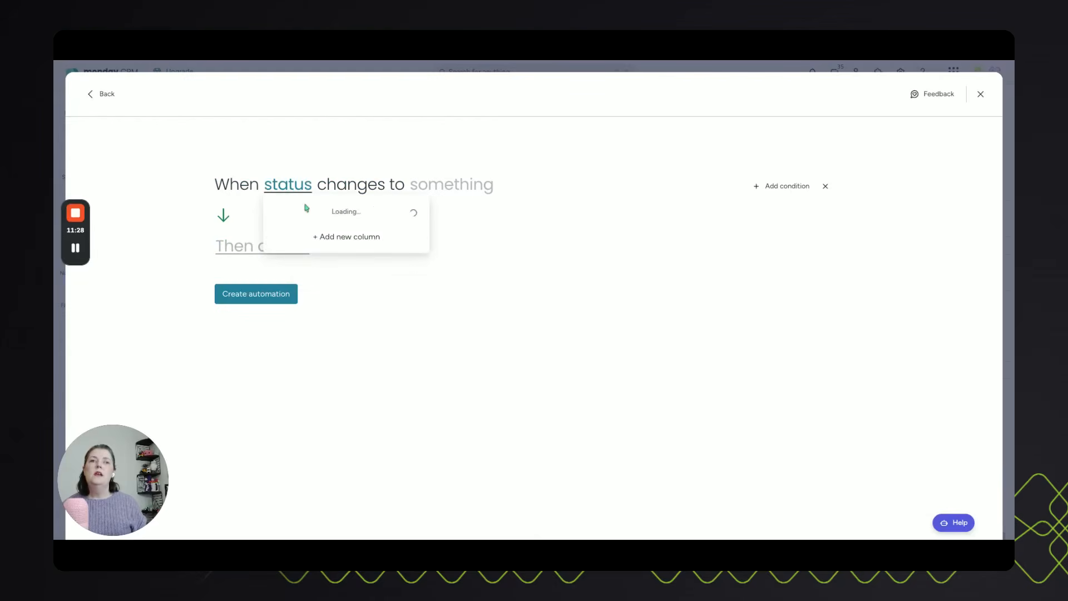
pyautogui.click(354, 245)
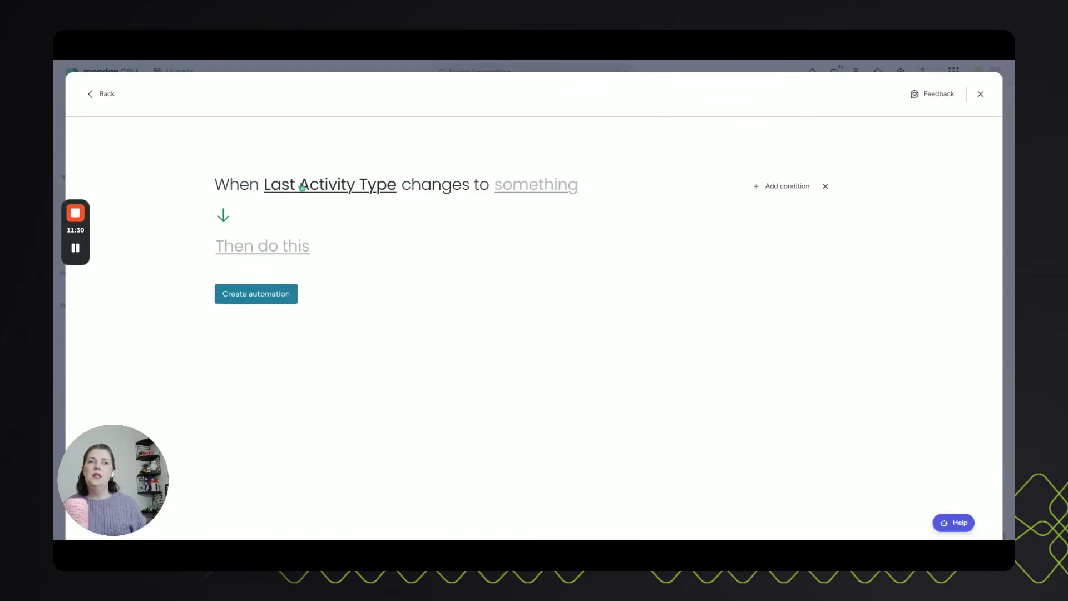
pyautogui.click(514, 185)
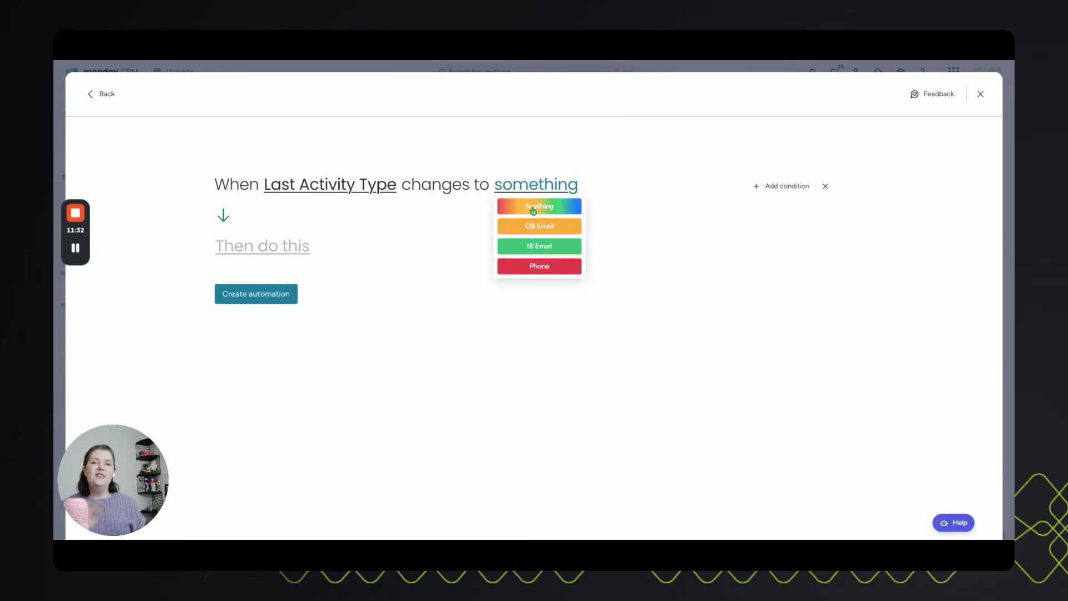
pyautogui.click(533, 208)
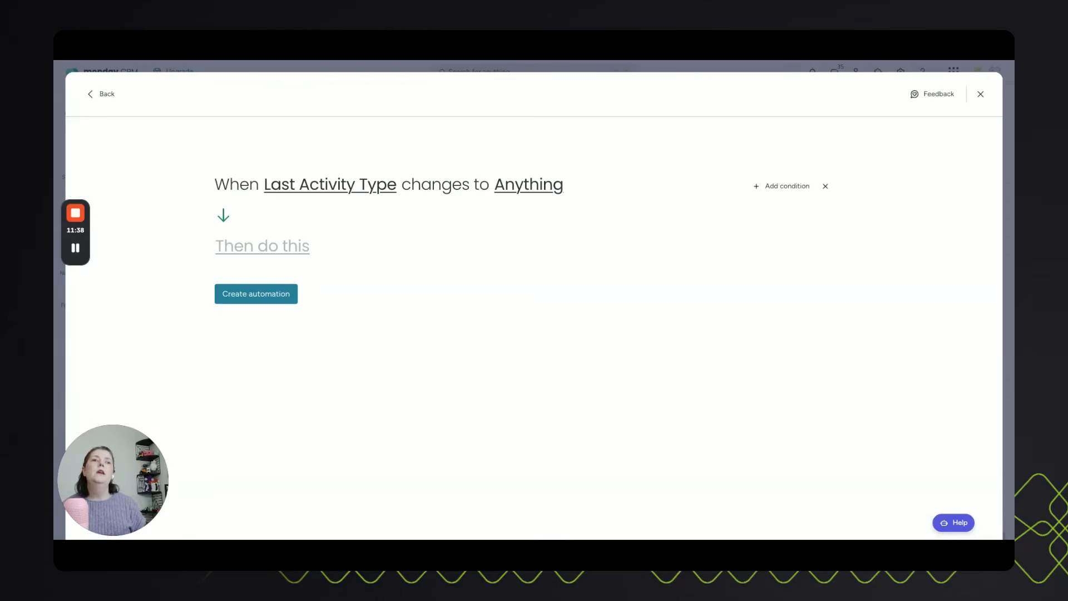
# Add the action that sets the item's Last Activity Date to Now, create the automation and return to the Contacts board.
pyautogui.click(267, 249)
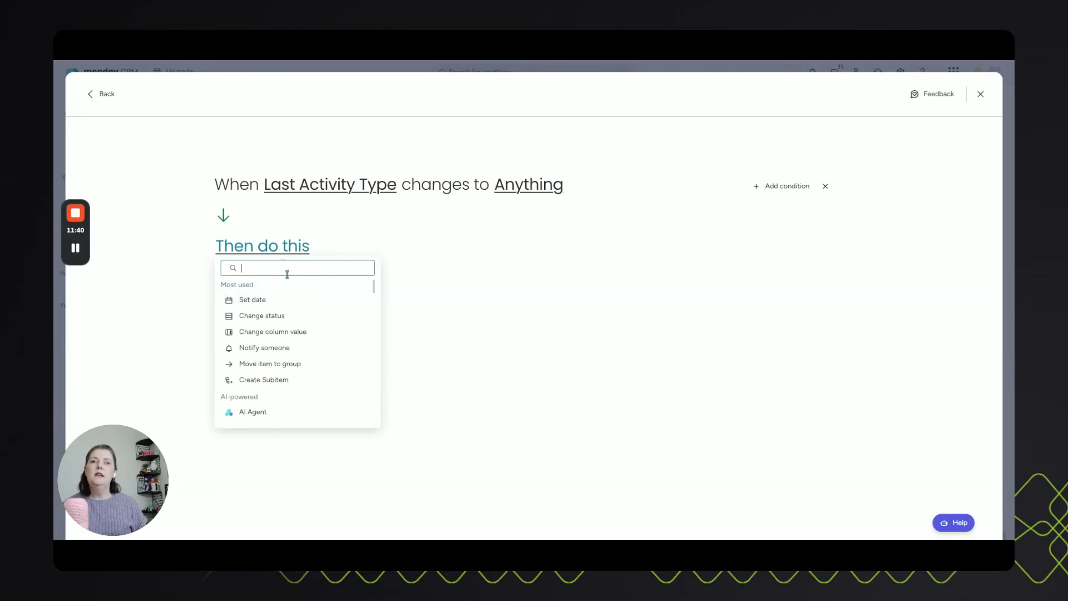
pyautogui.click(281, 299)
pyautogui.click(350, 245)
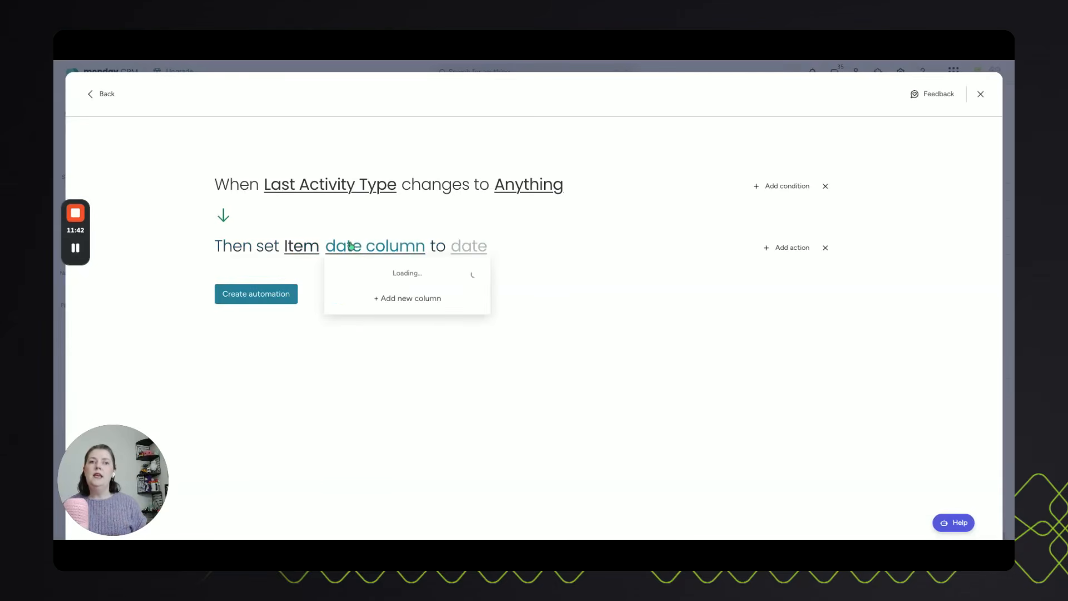
pyautogui.click(386, 287)
pyautogui.click(491, 251)
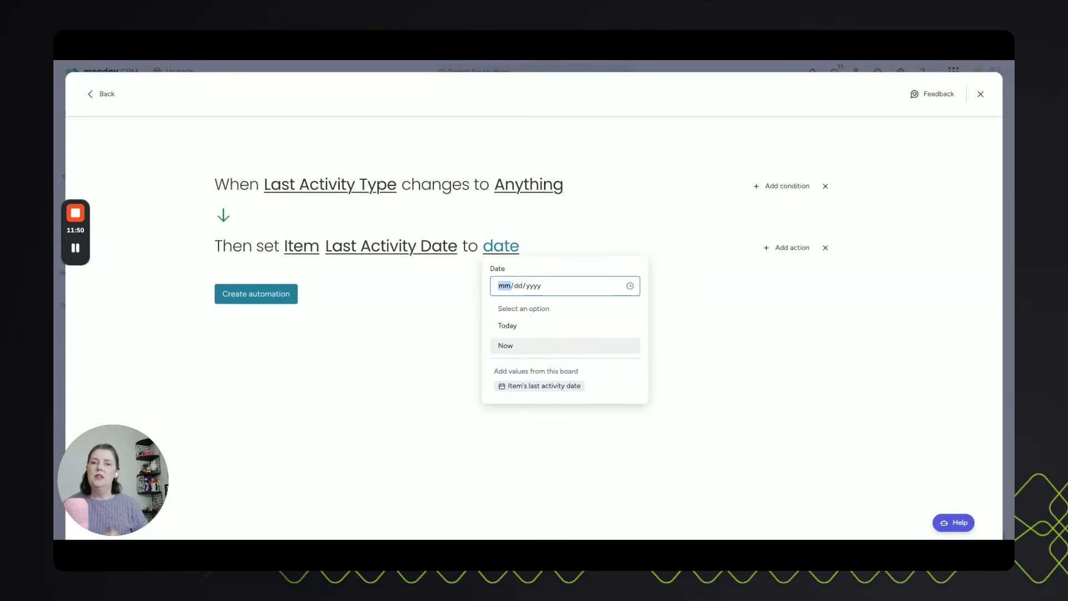
pyautogui.click(500, 343)
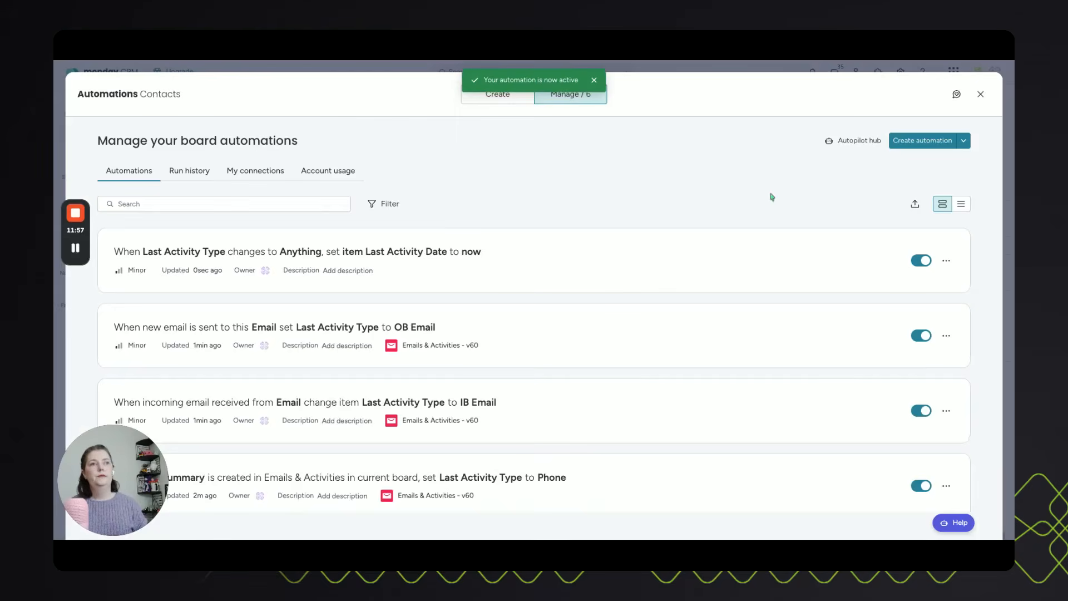
pyautogui.click(982, 95)
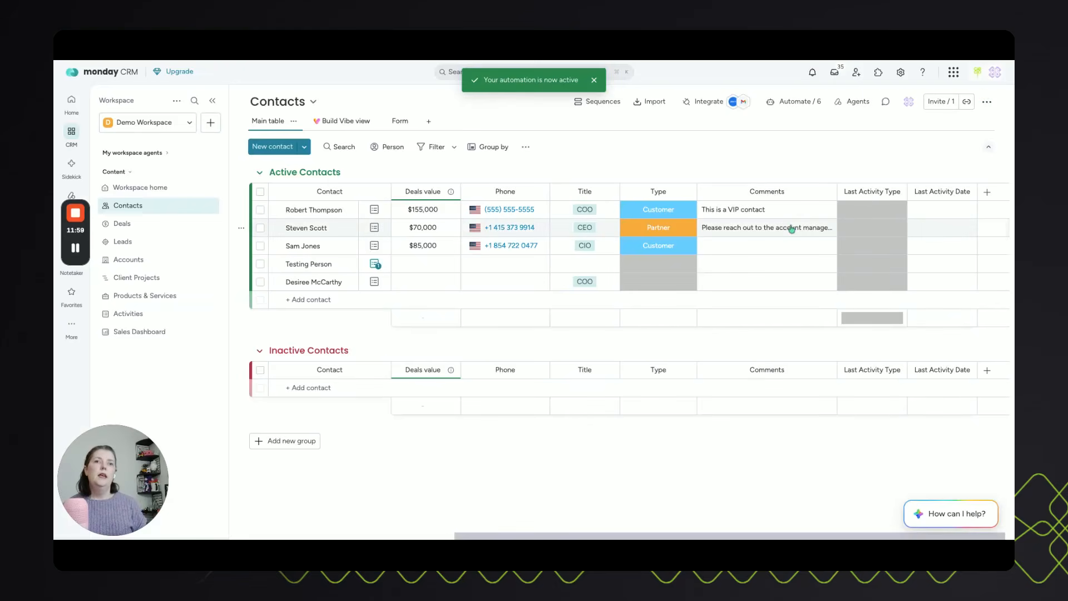
# Add a call summary reading Test to the first contact in Active Contacts and return to the board.
pyautogui.click(375, 211)
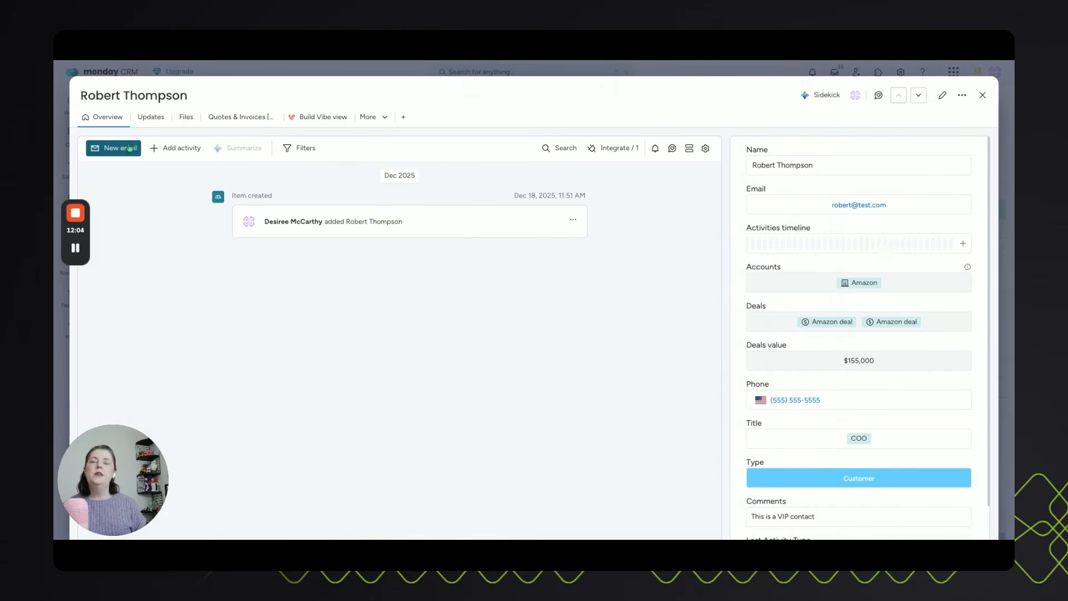
pyautogui.click(158, 152)
pyautogui.click(195, 238)
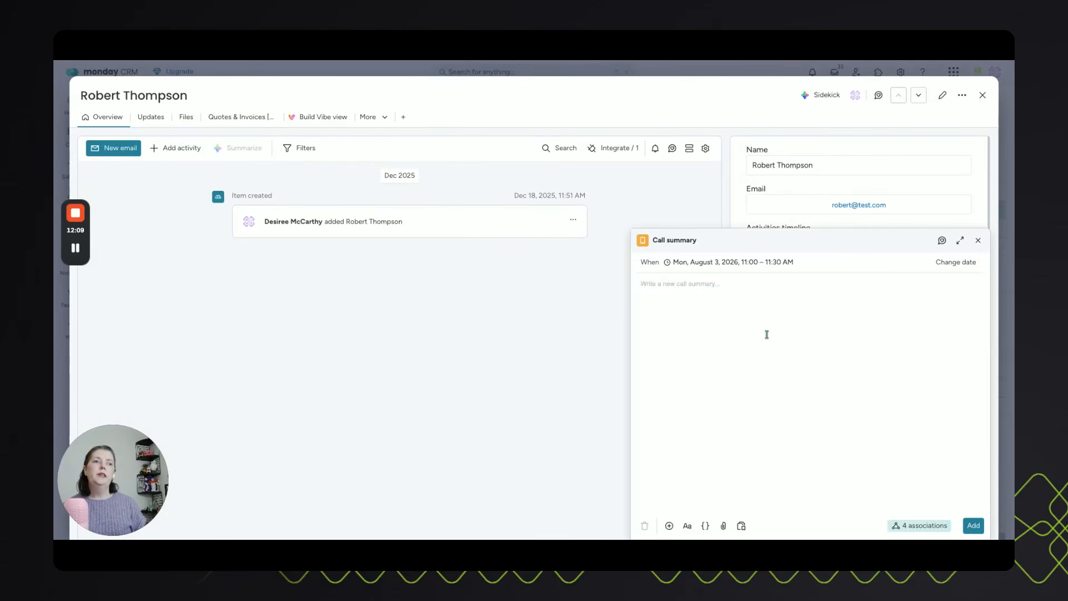
pyautogui.write('Test')
pyautogui.click(973, 525)
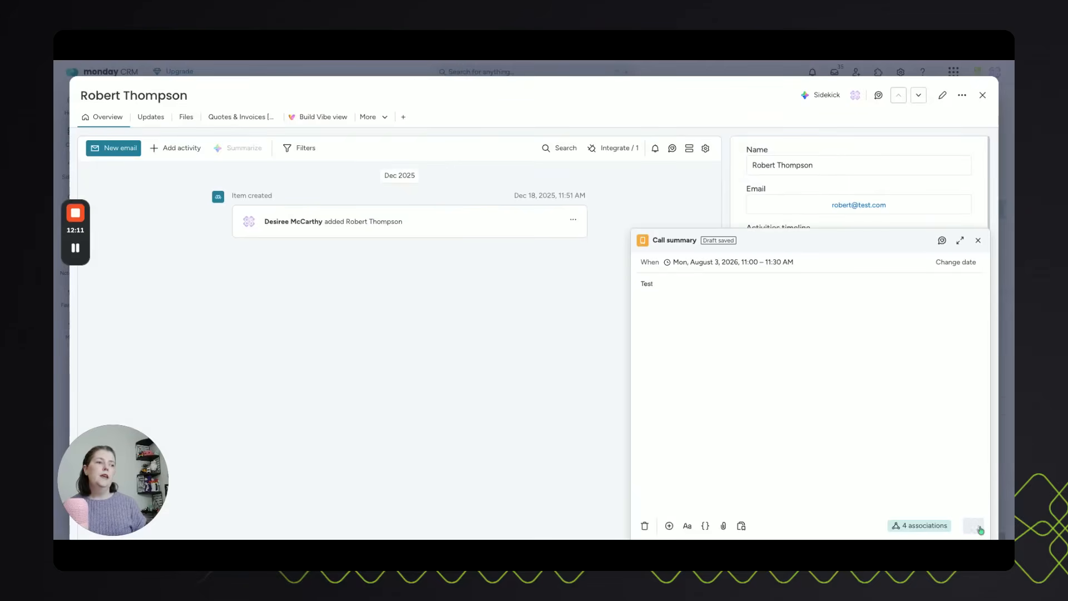
pyautogui.click(982, 95)
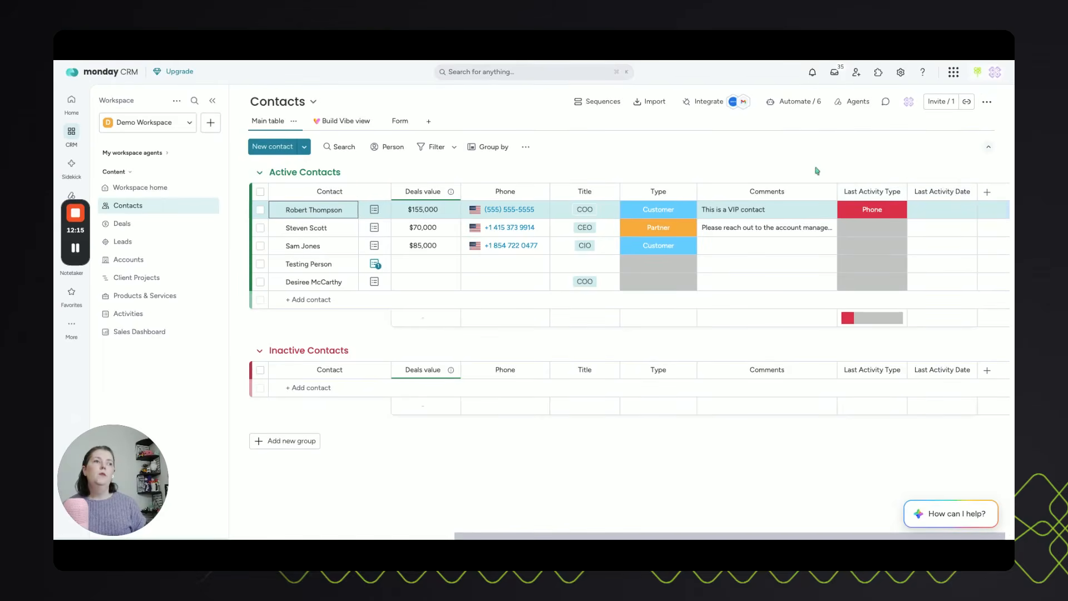